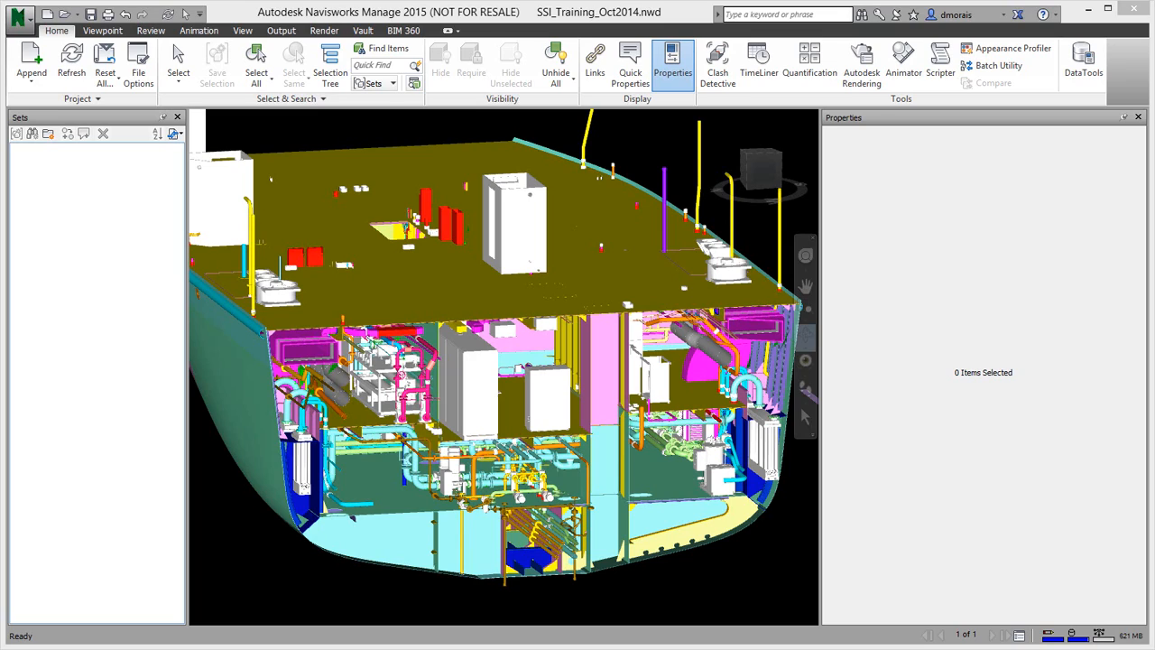
mouse_move(626, 431)
left_mouse_down()
mouse_move(579, 430)
mouse_move(604, 411)
mouse_move(632, 427)
left_mouse_up()
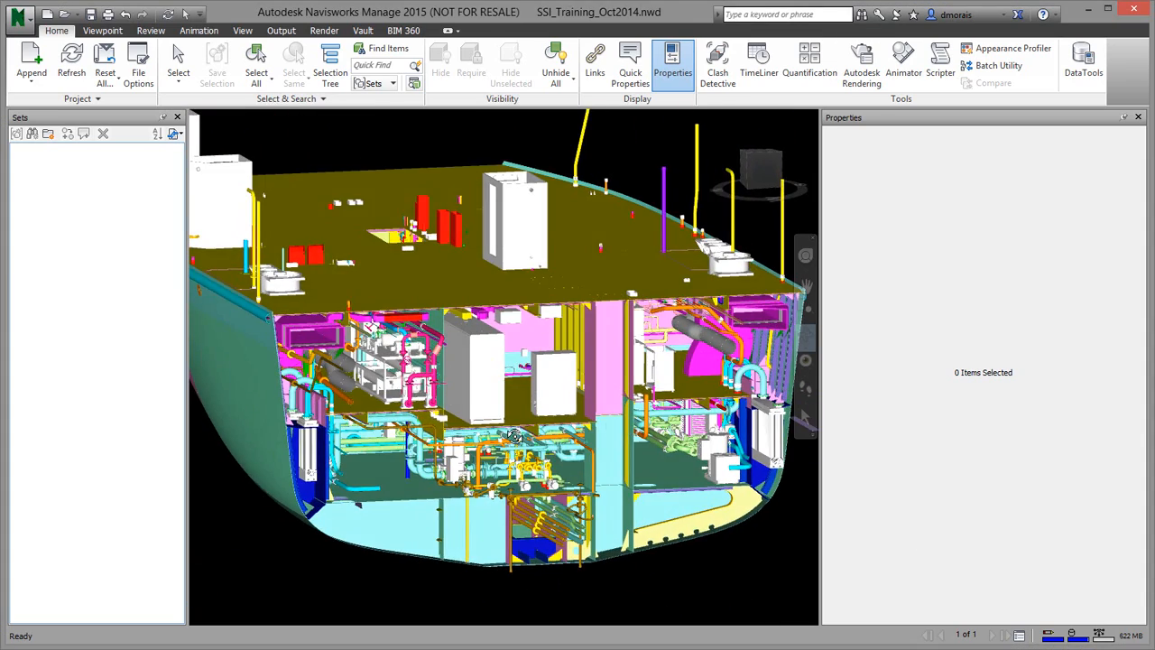
left_click_drag(460, 391, 461, 395)
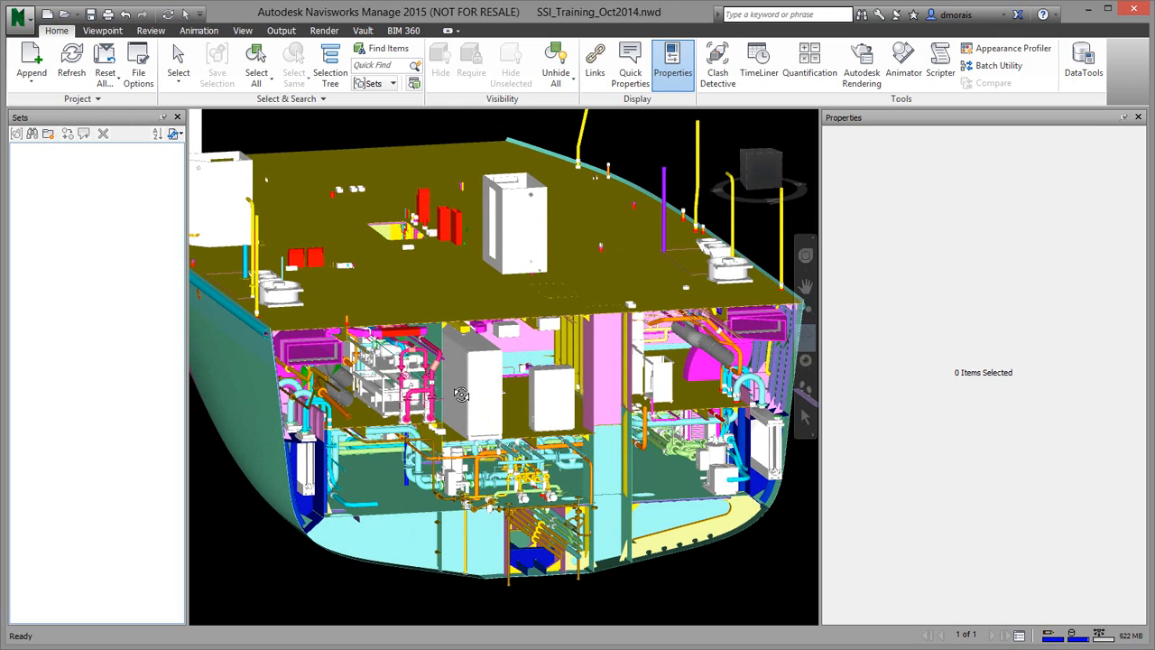
left_click_drag(596, 402, 591, 406)
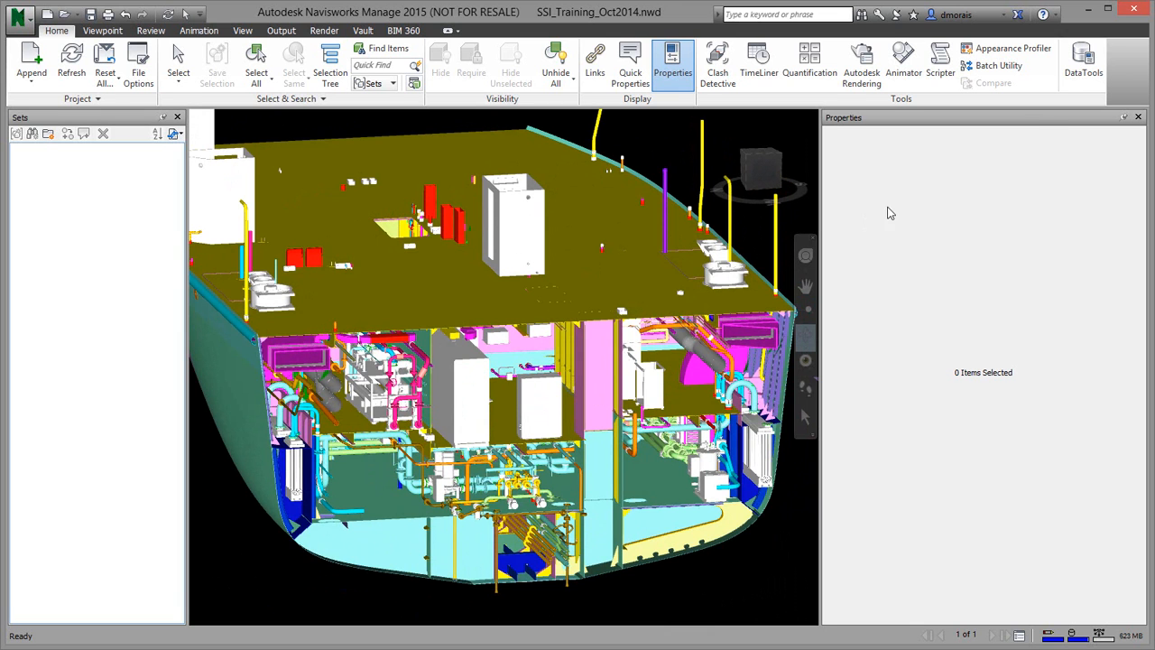
- Import the DataTools_ShipCon_Revisions_DB.xml file as a new DataTools link
left_click(1079, 72)
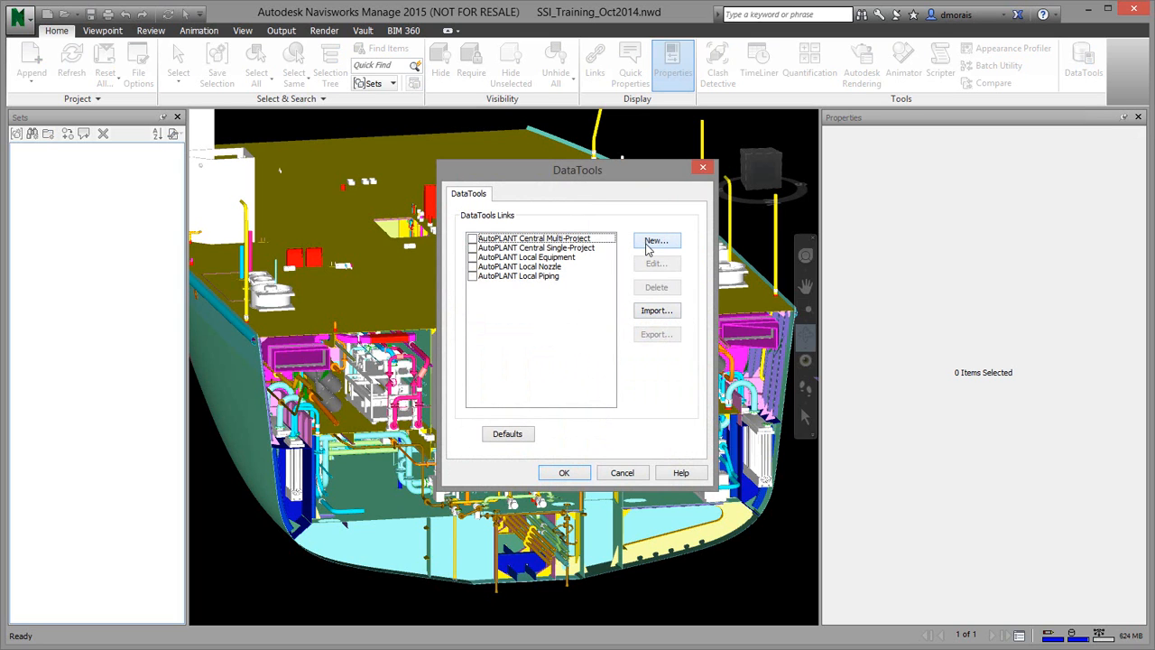
left_click(657, 312)
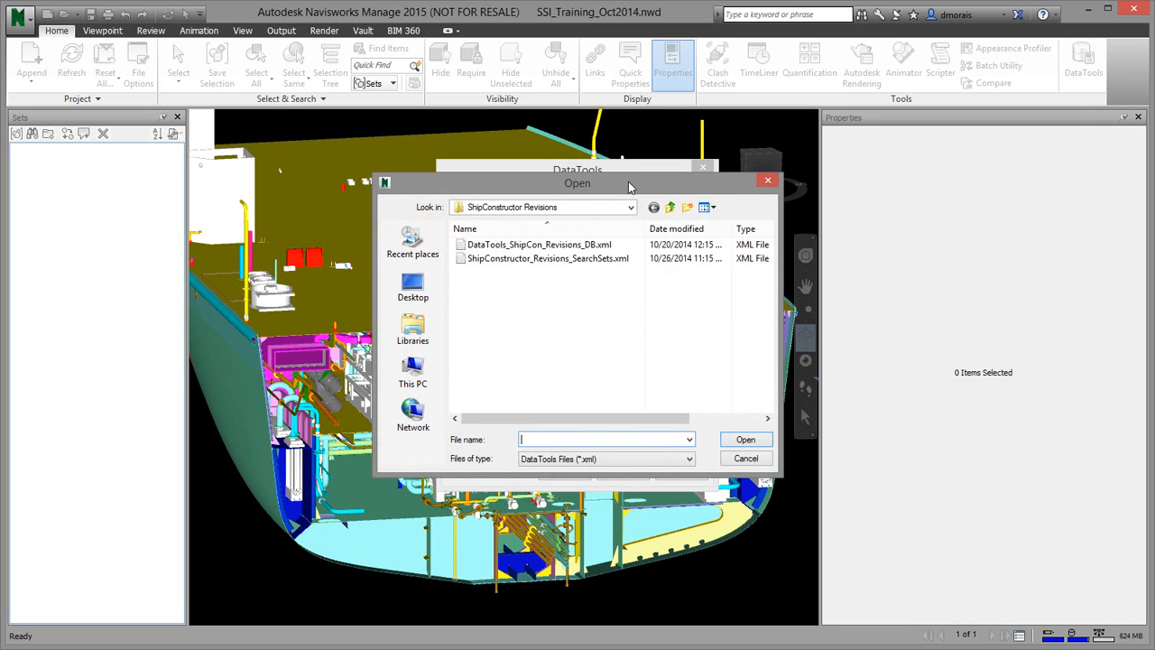
left_click_drag(631, 187, 629, 201)
left_click(567, 261)
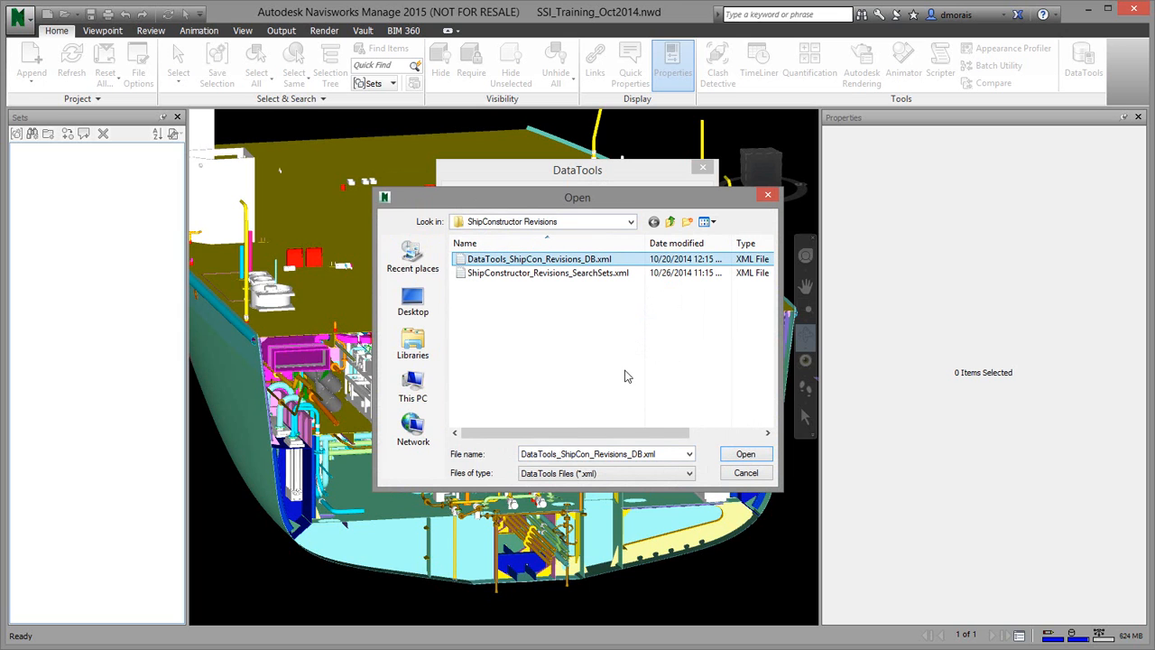
left_click(744, 456)
left_click(745, 455)
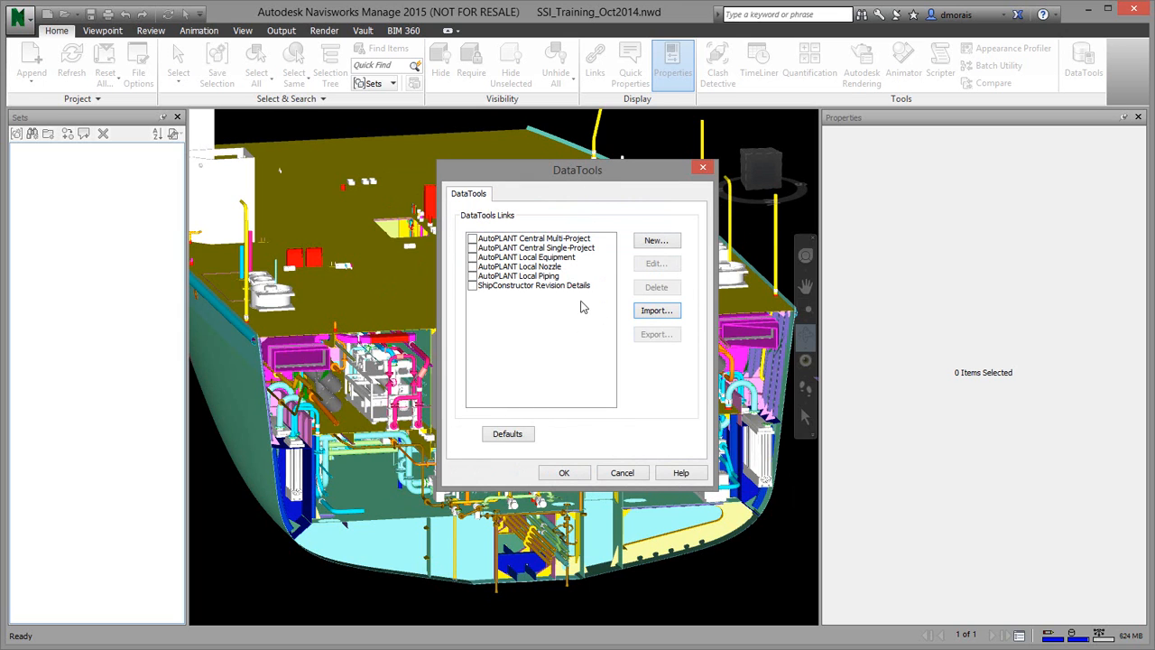
- Point the ShipConstructor Revision Details link to the workstation's ShipCon SQL Server instance, using a trusted connection
left_click(509, 286)
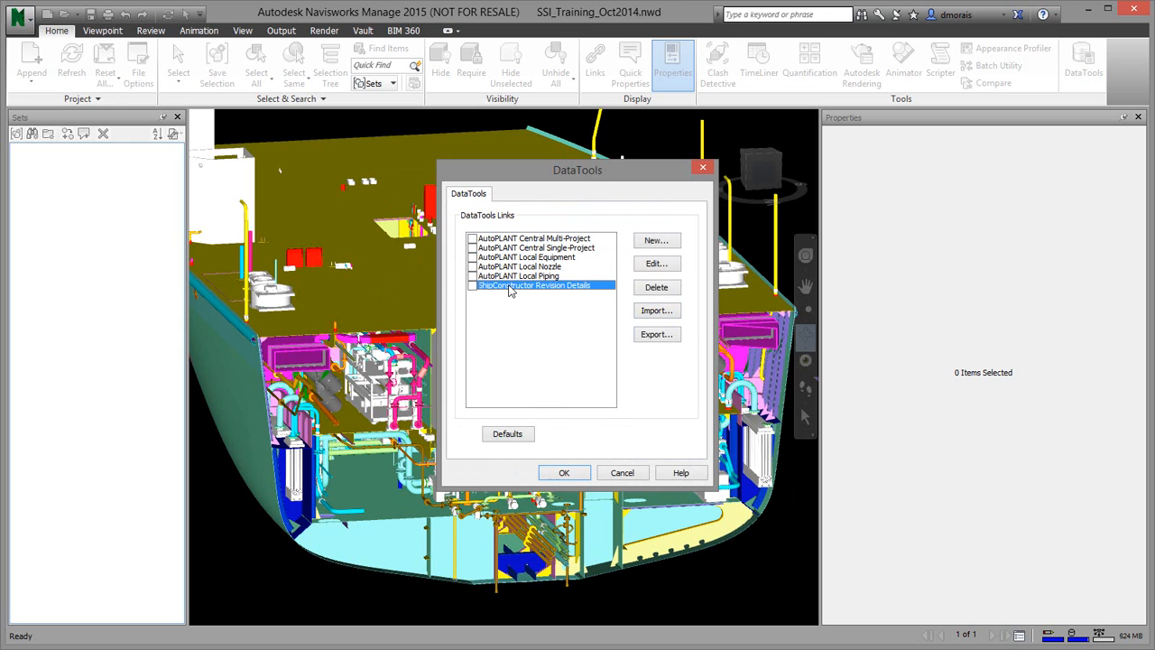
left_click(656, 263)
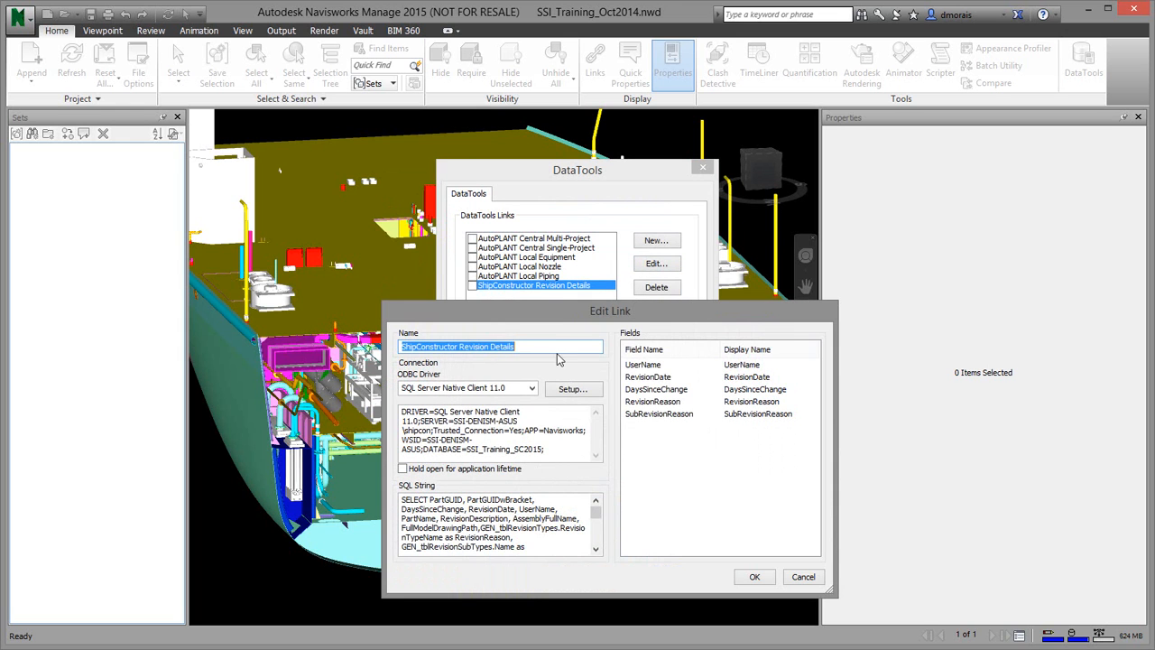
left_click_drag(628, 377, 525, 263)
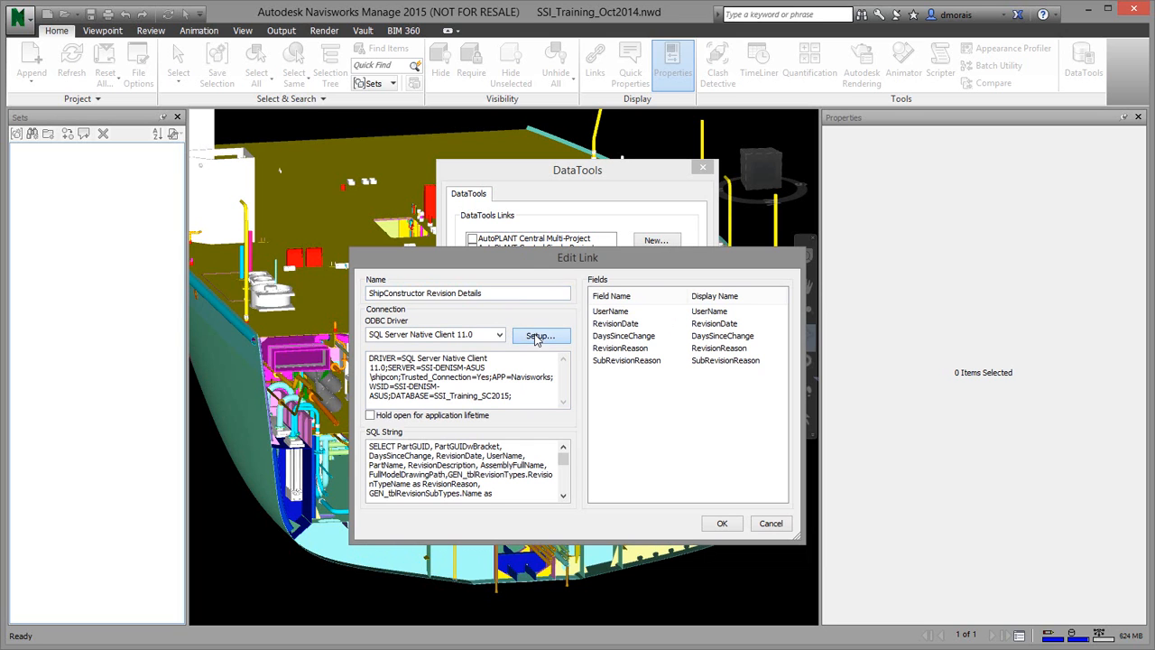
left_click(537, 336)
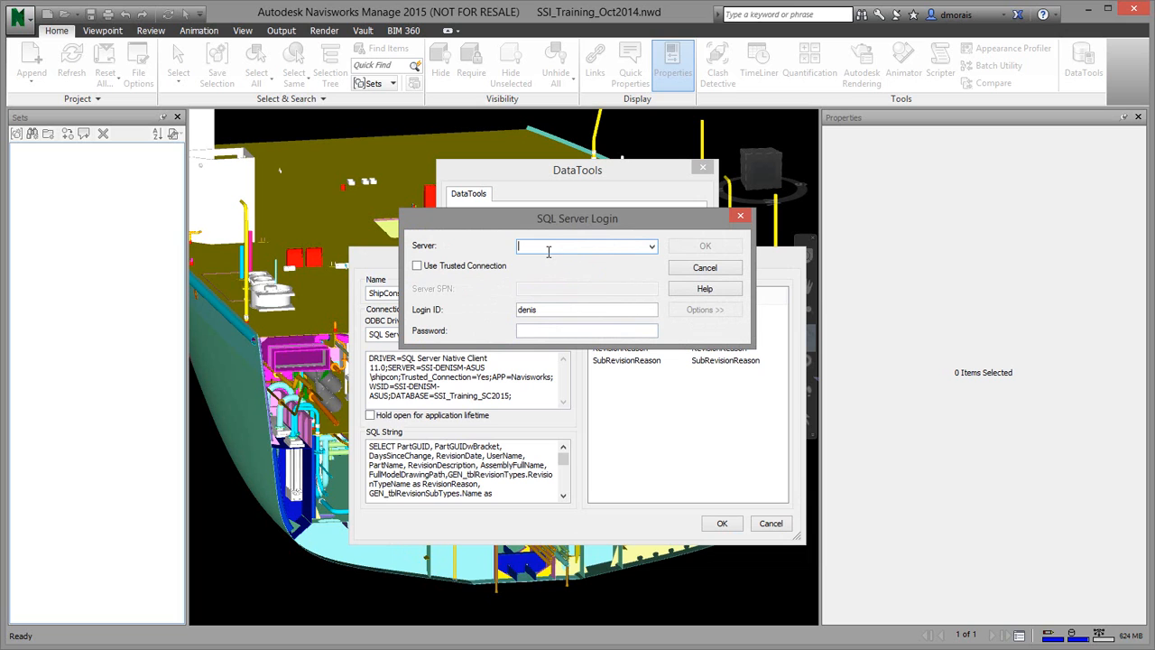
type("SSI")
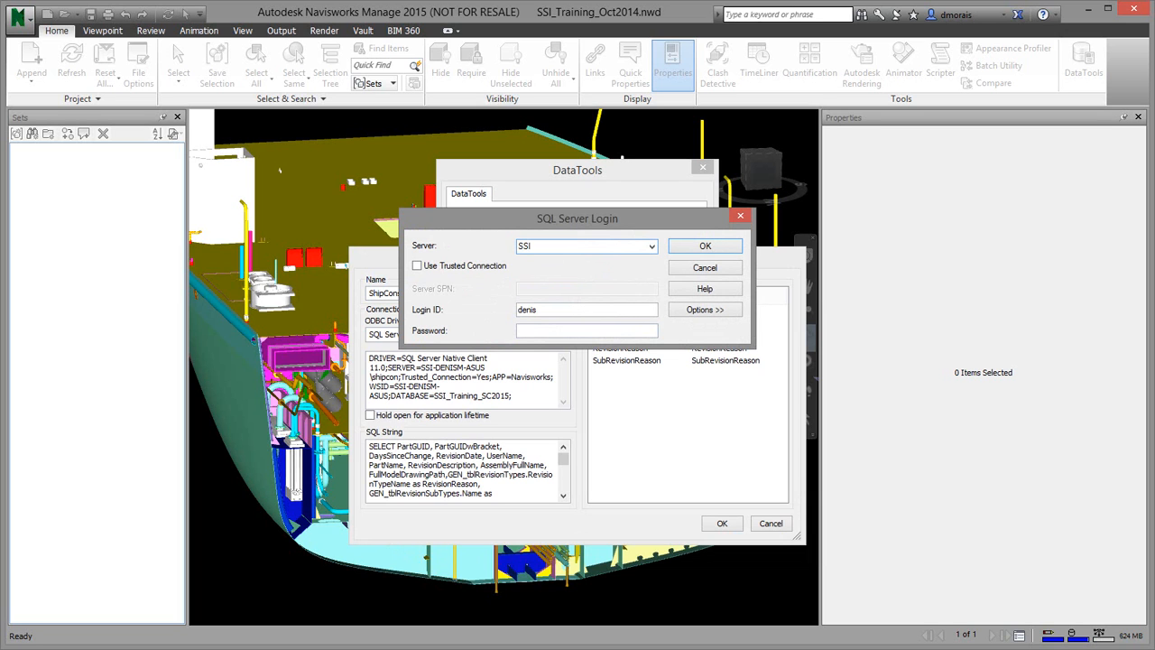
type("-DenisM-Home\\ShipCon")
left_click(487, 266)
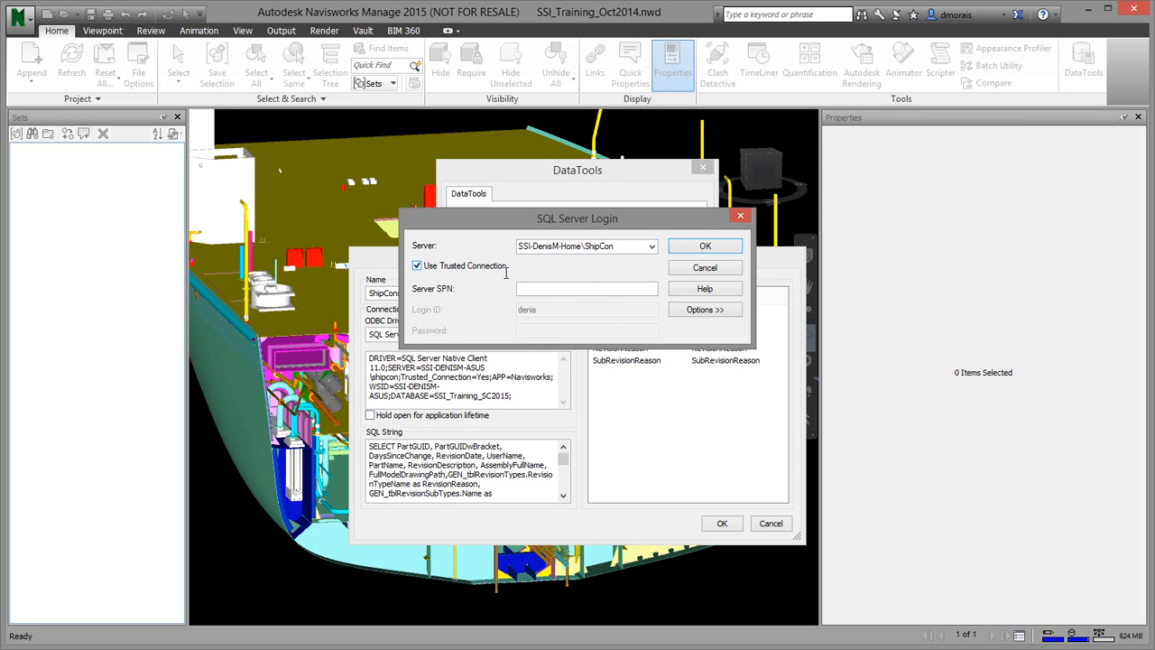
left_click(697, 311)
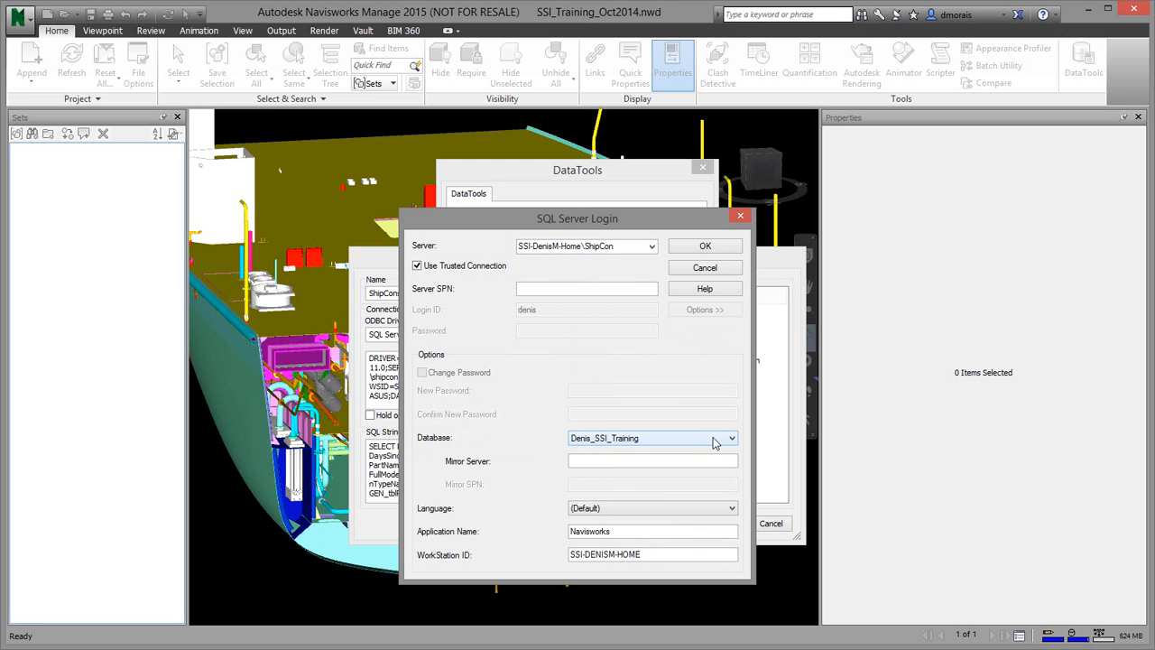
left_click(706, 247)
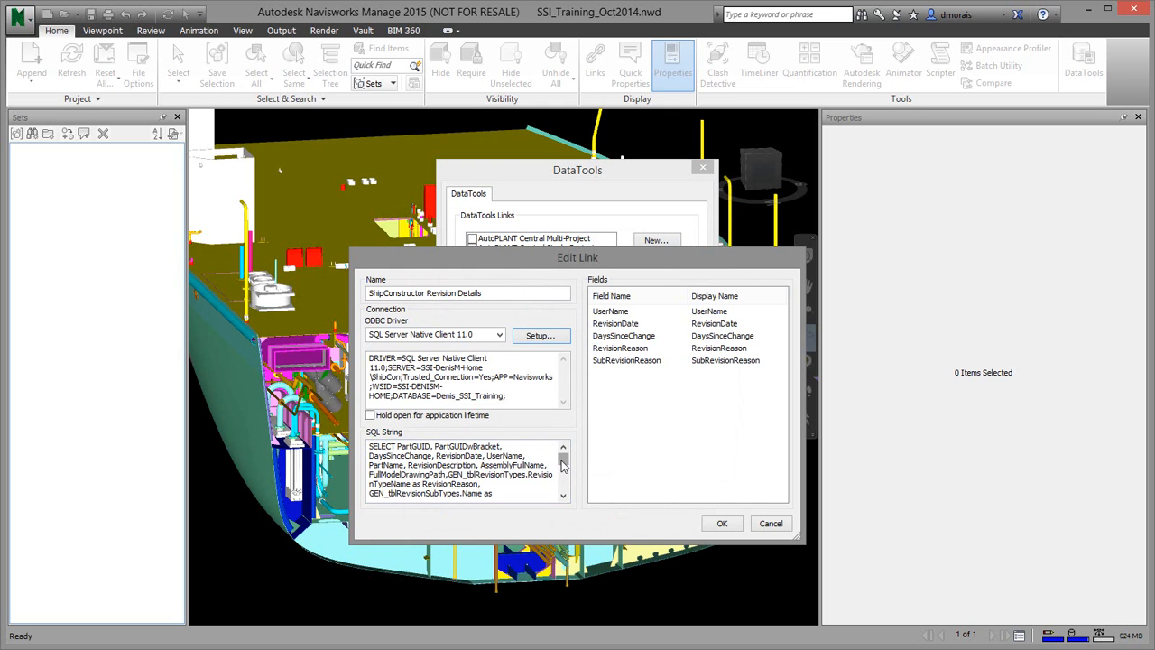
- Accept the edited link and enable ShipConstructor Revision Details among the DataTools links
mouse_move(567, 461)
left_mouse_down()
mouse_move(567, 488)
mouse_move(566, 456)
left_mouse_up()
left_click(722, 524)
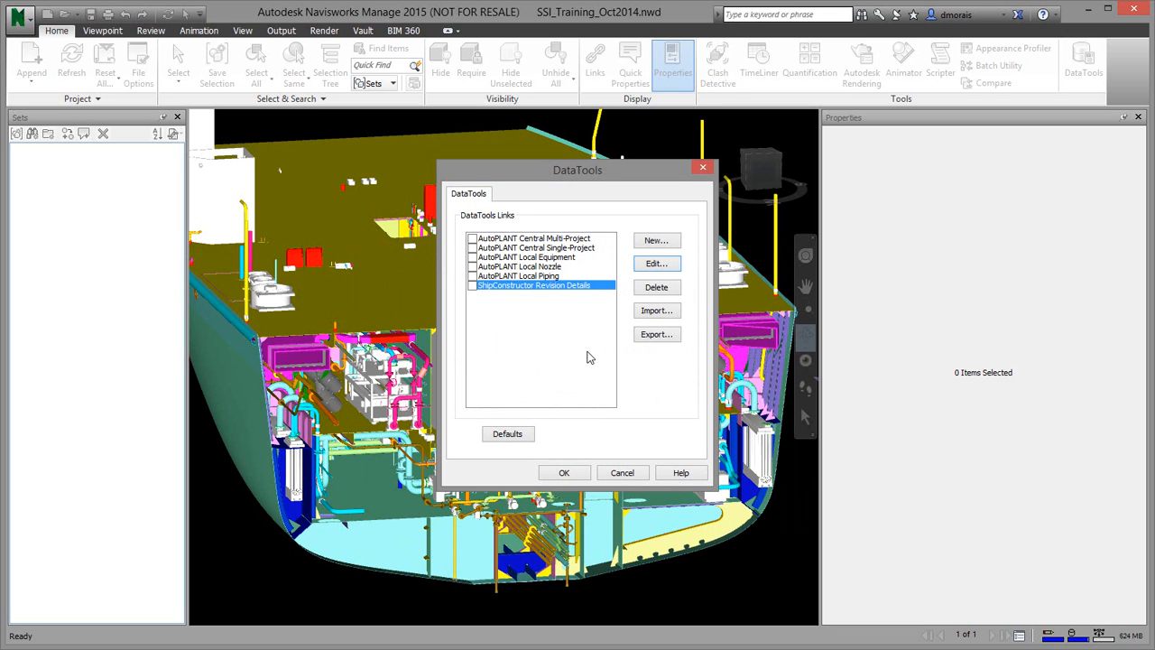
left_click(472, 286)
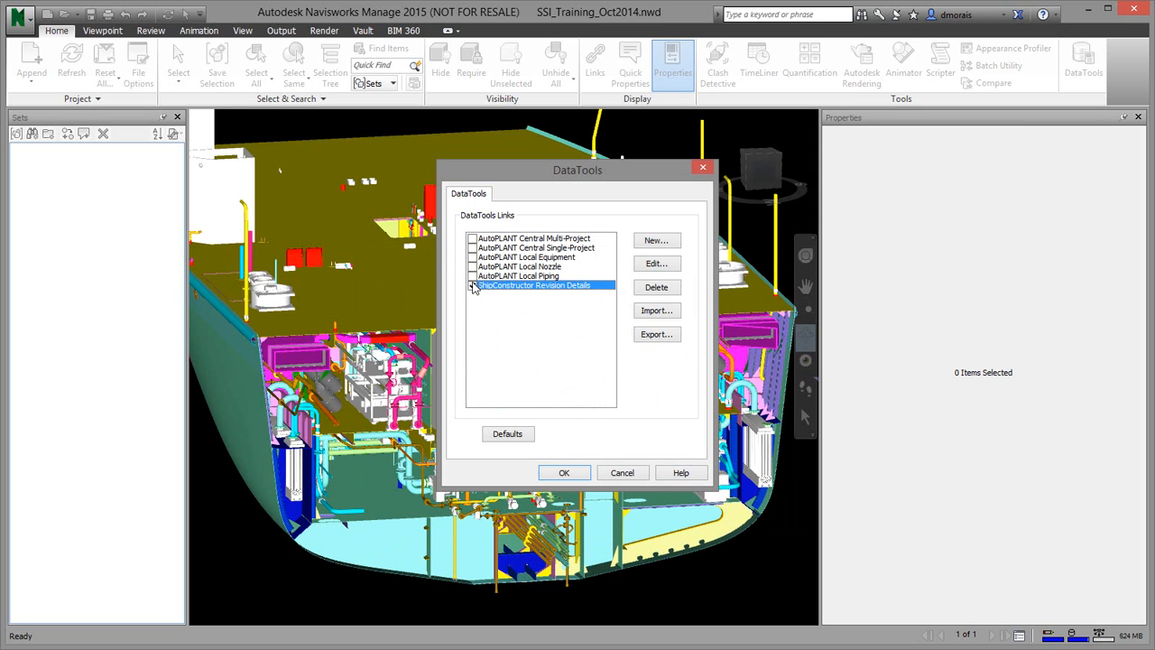
left_click(564, 474)
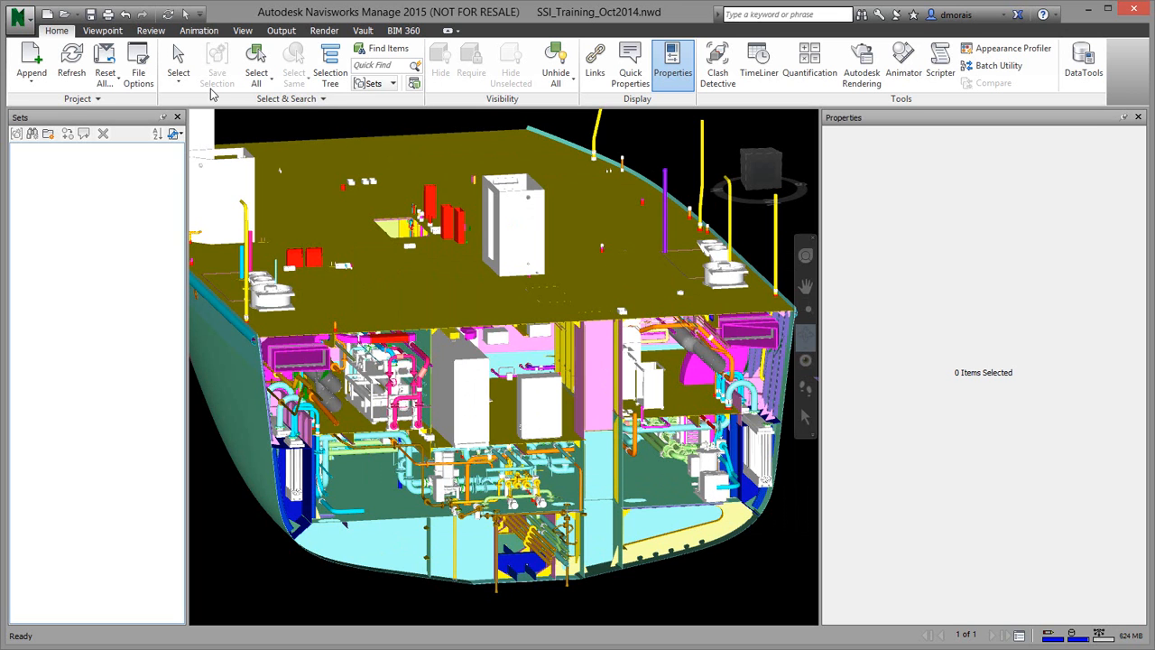
- Examine the ShipConstructor Revision Details properties of several deck plates and the tall white box on the deck
left_click(177, 63)
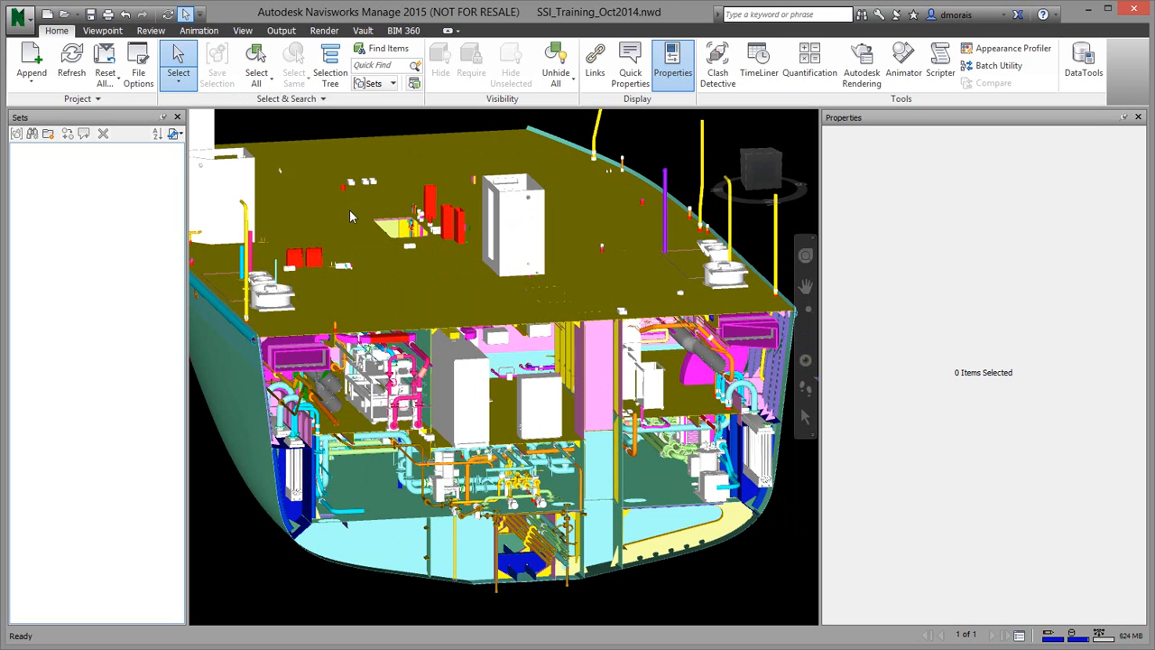
left_click(412, 302)
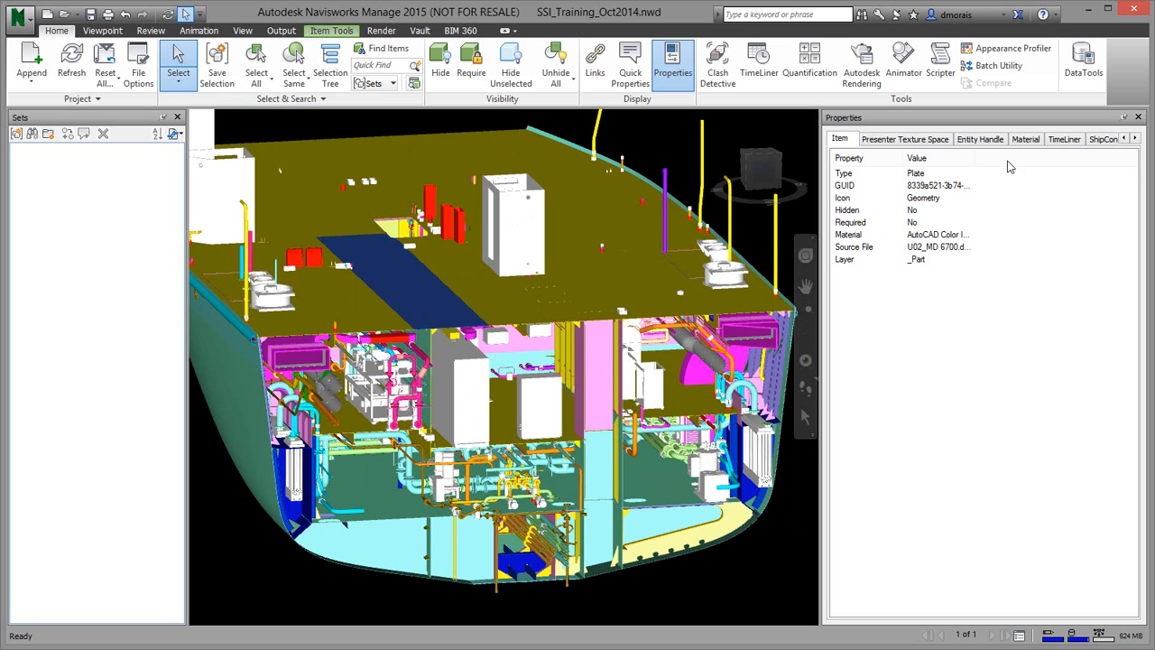
left_click(1097, 142)
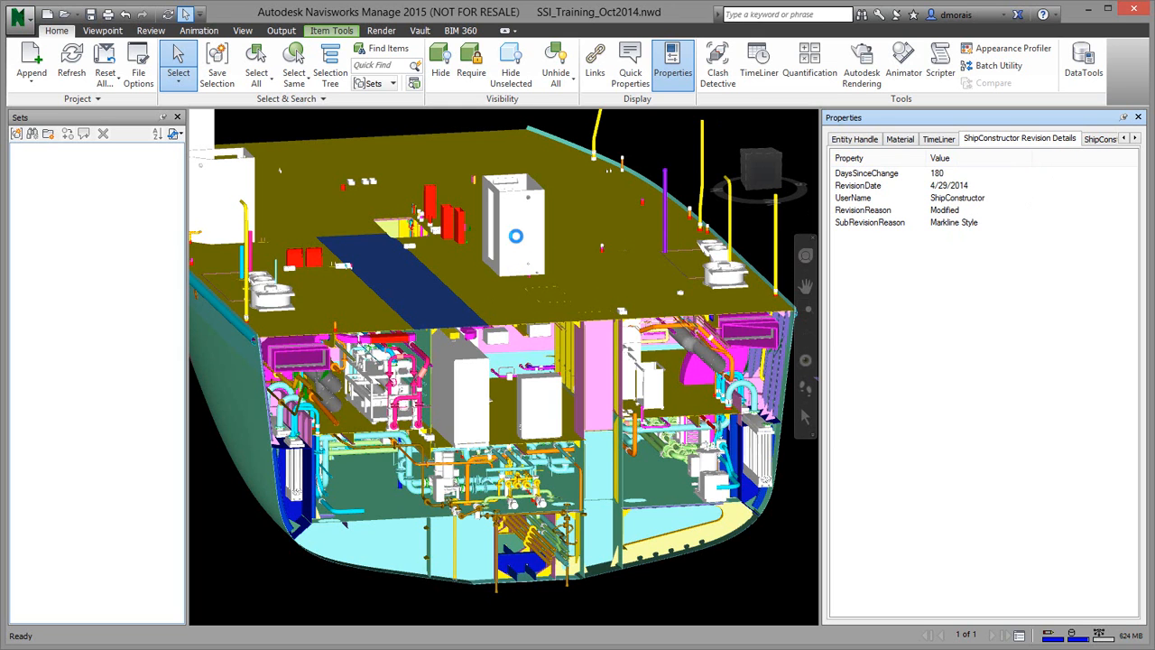
left_click(517, 244)
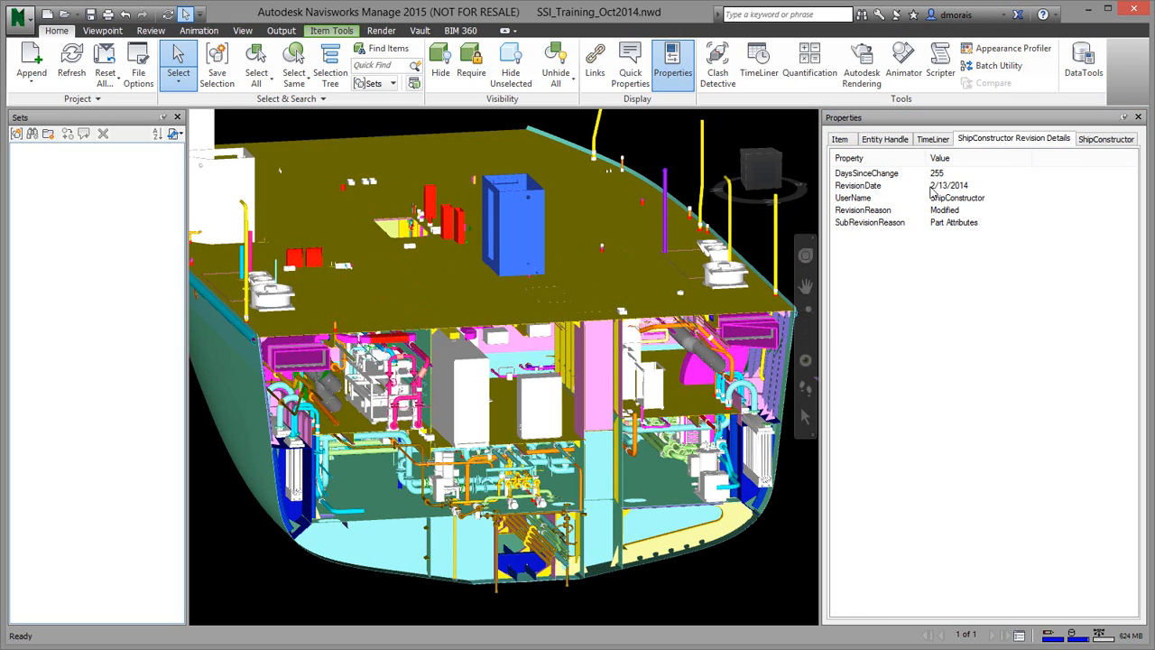
left_click(605, 289)
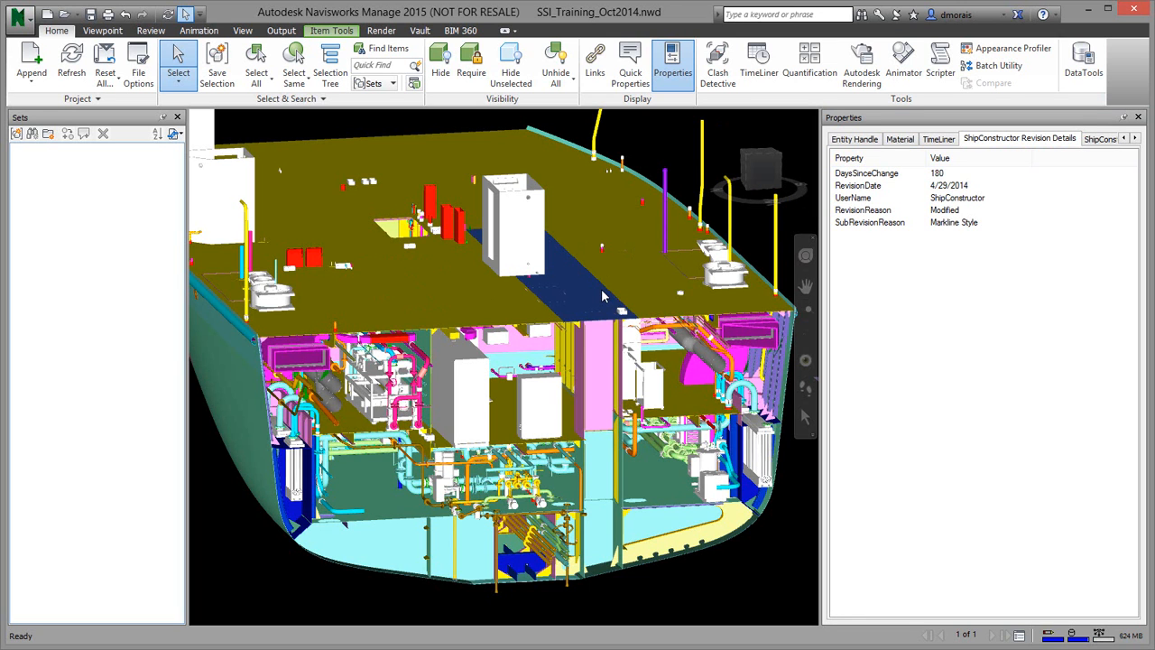
left_click(613, 282)
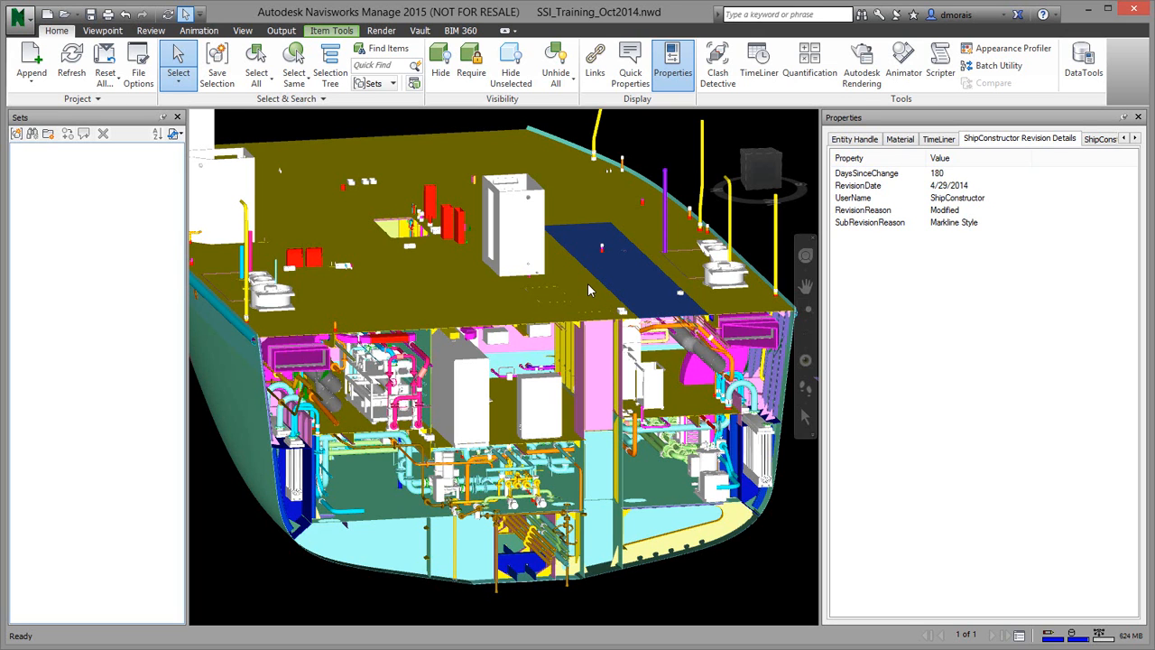
- Import the search sets from ShipConstructor_Revisions_SearchSets.xml and expand the SSI Revisions folder with its subfolders
left_click(178, 135)
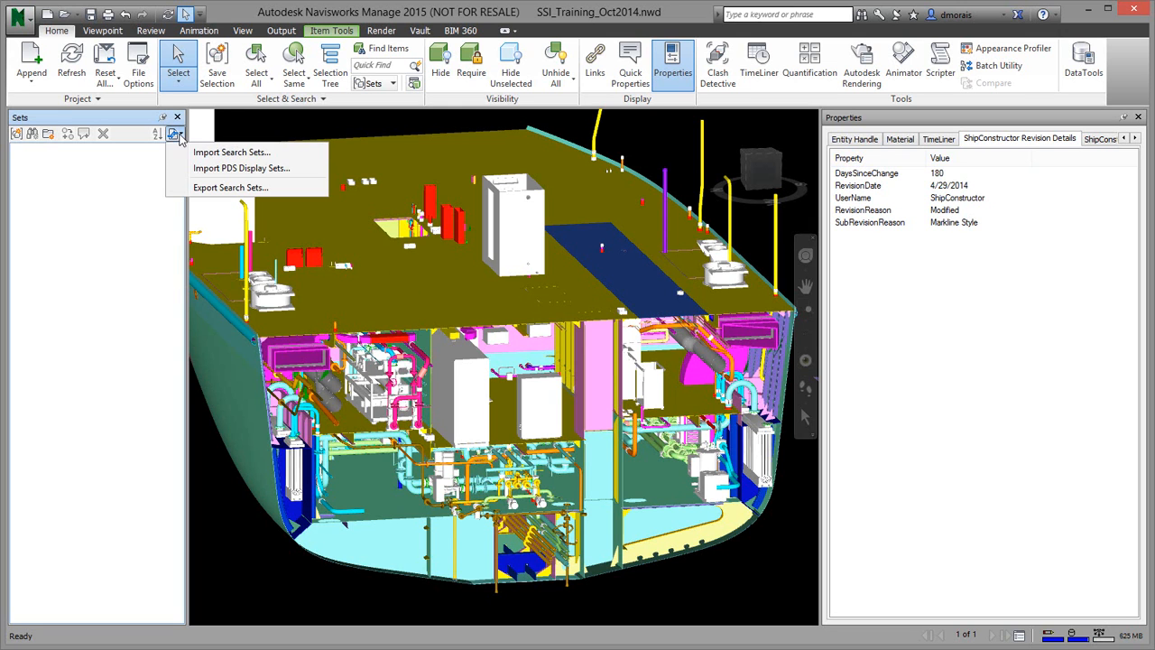
left_click(221, 154)
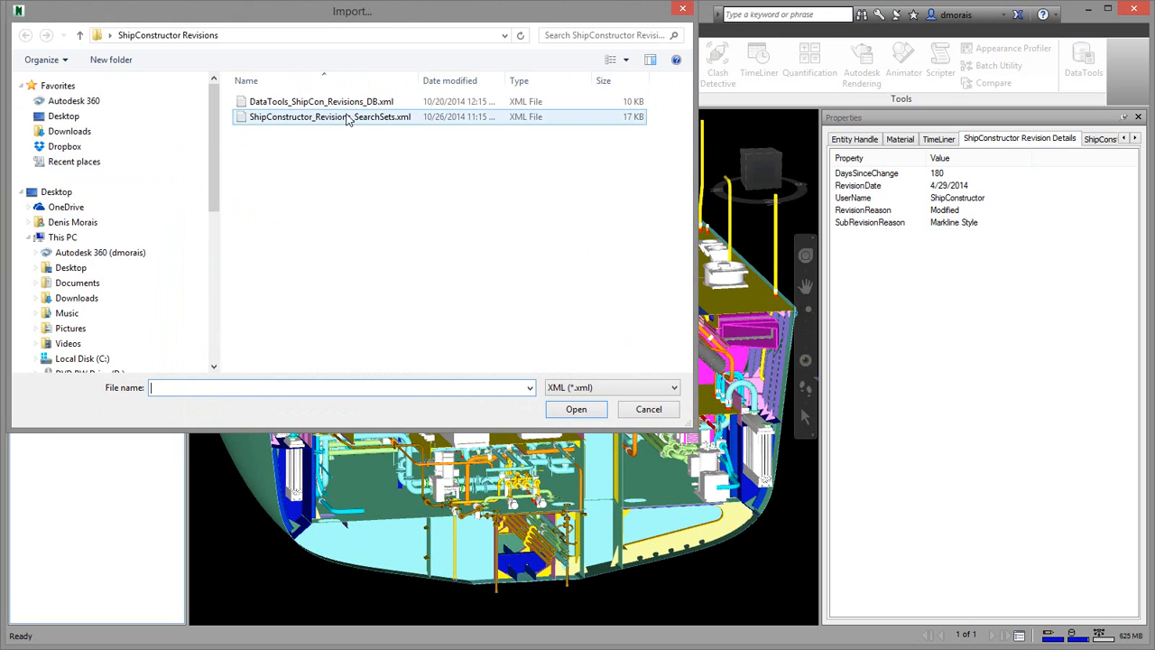
left_click(354, 120)
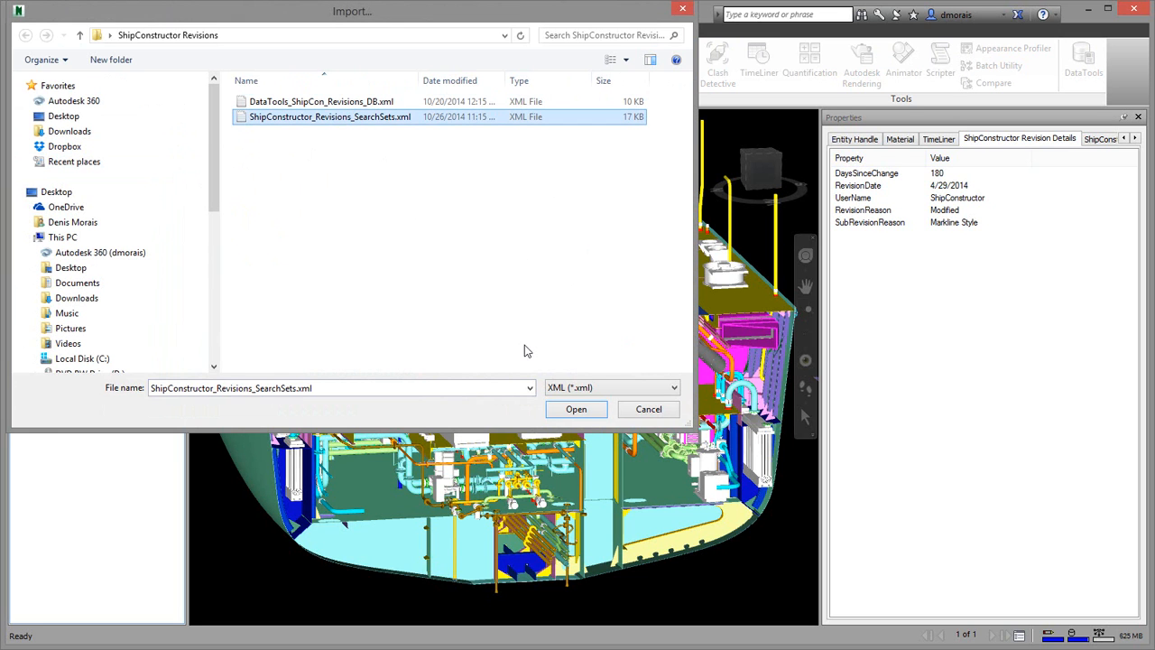
left_click(585, 412)
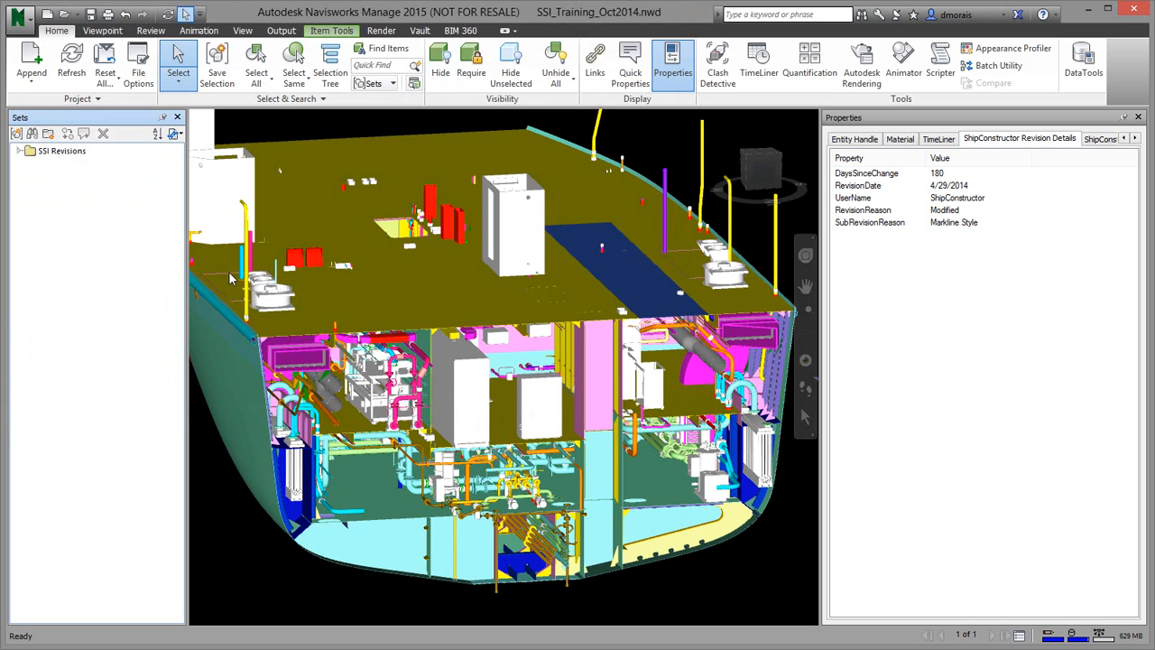
left_click(20, 152)
left_click(32, 179)
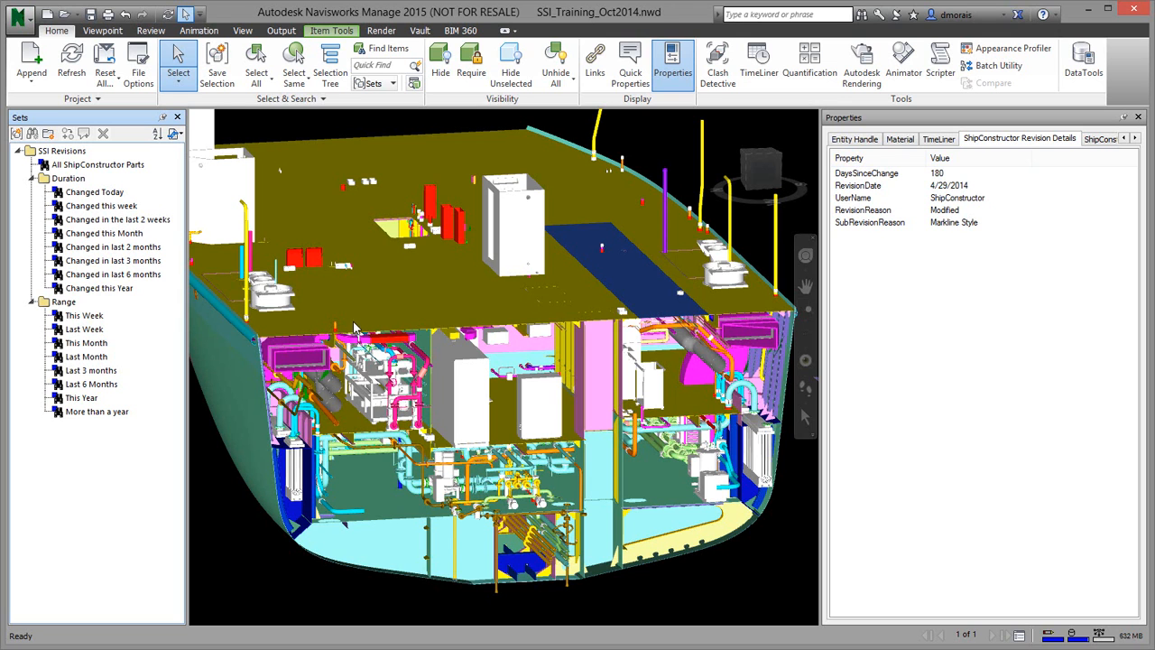
- Select every item in the model and override its color with the medium grey basic color
left_click(669, 601)
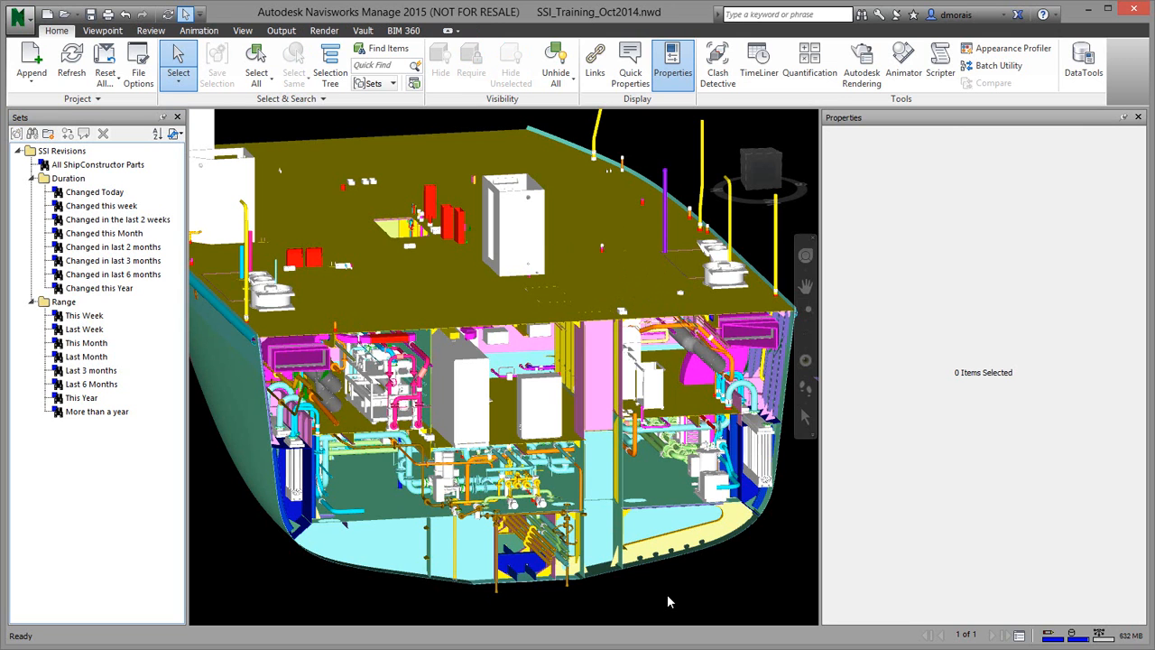
left_click(256, 81)
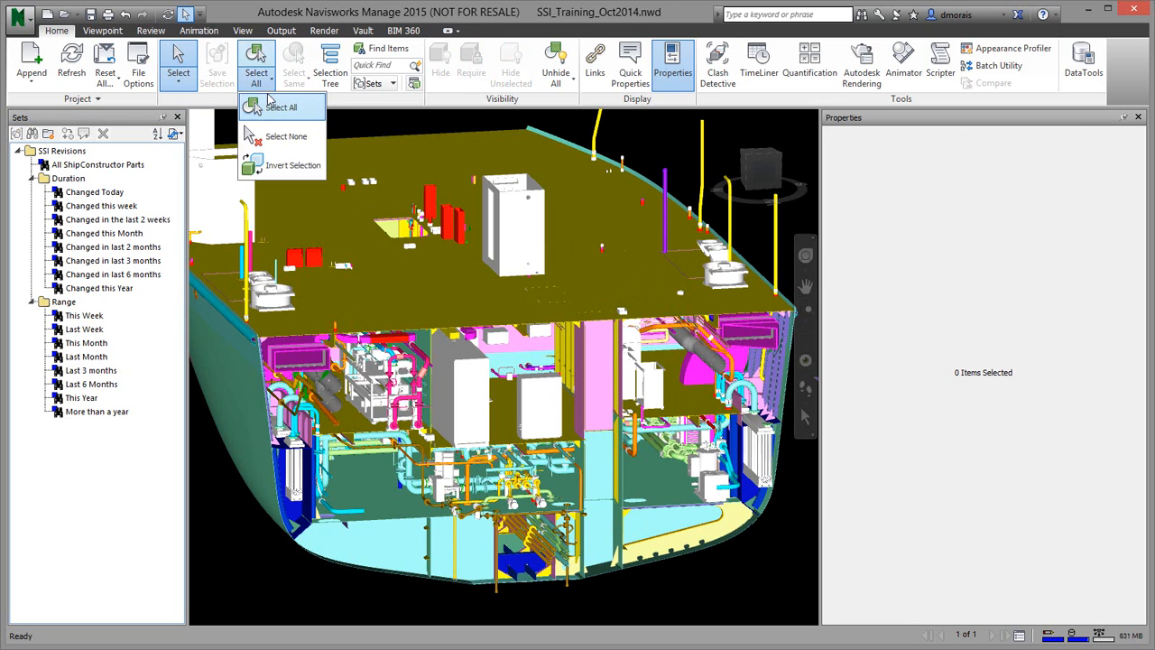
left_click(272, 108)
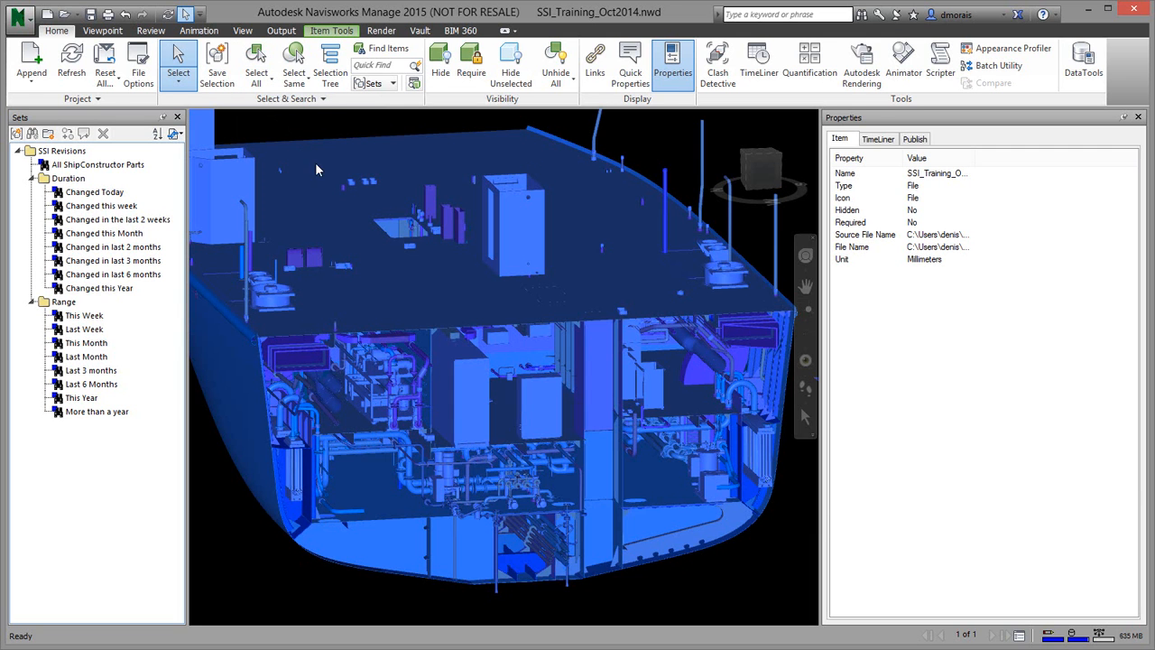
right_click(438, 287)
mouse_move(515, 550)
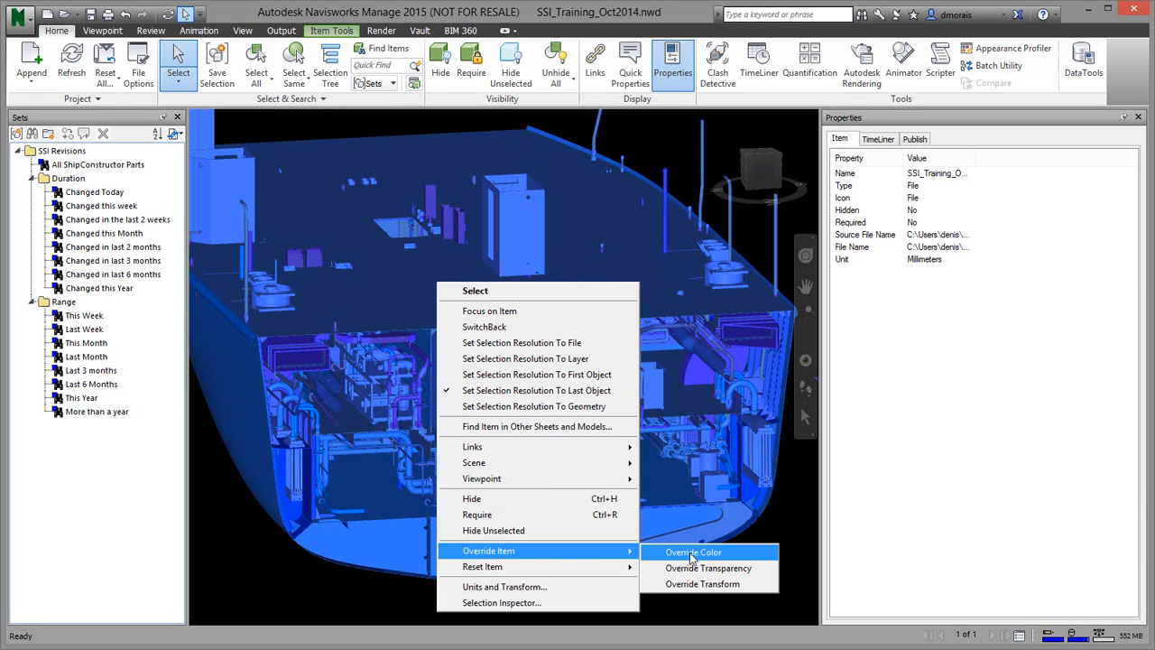
left_click(672, 557)
left_click(567, 330)
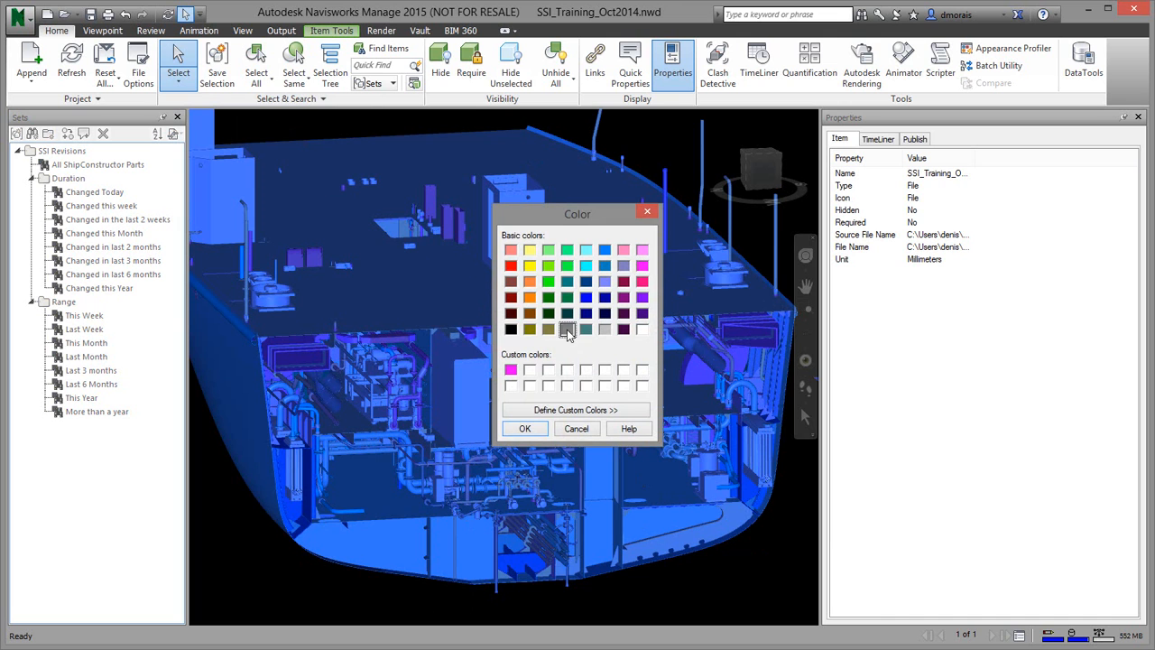
left_click(524, 428)
- Override the transparency of all selected items to roughly one third of the range and clear the selection
right_click(505, 314)
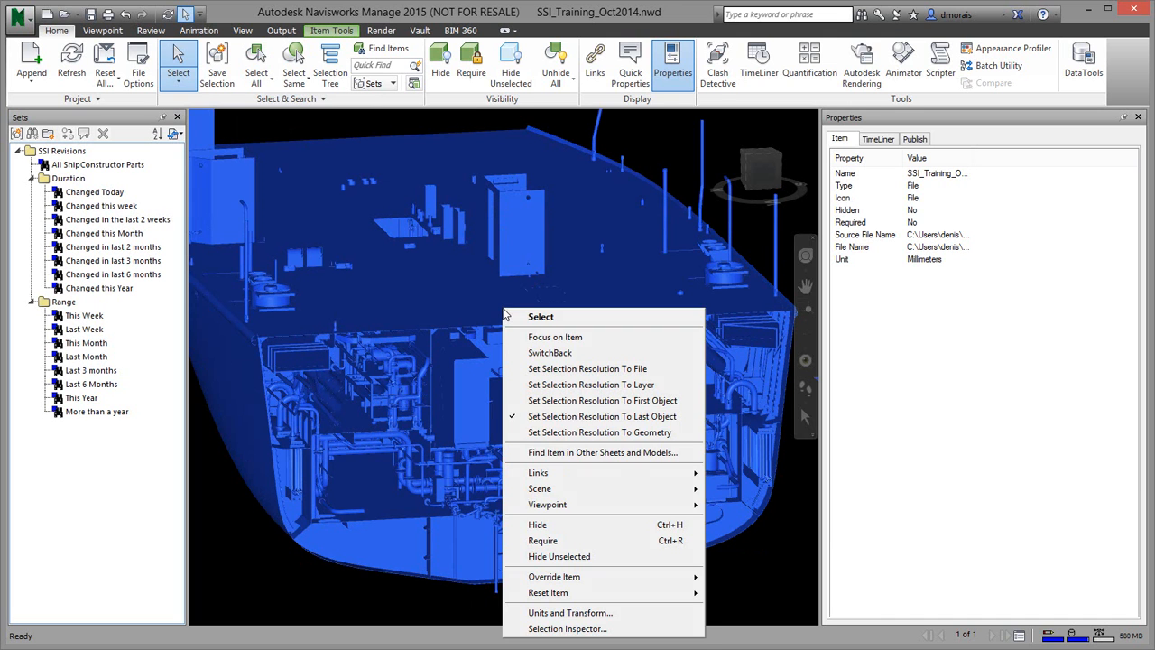
mouse_move(592, 579)
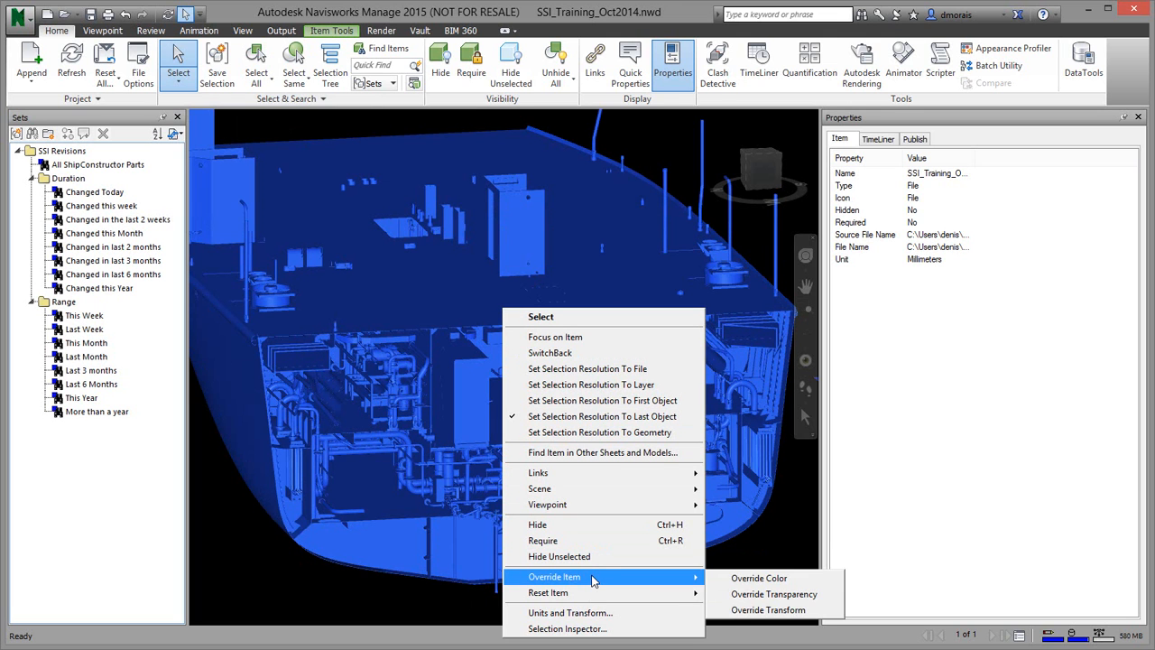
left_click(769, 593)
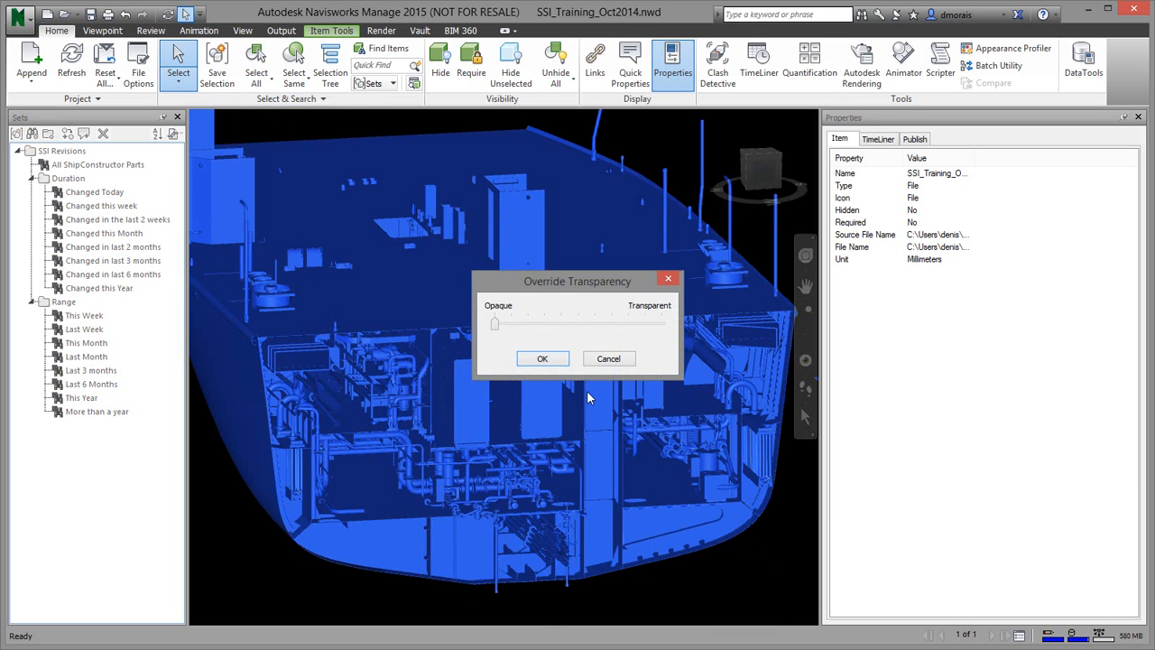
left_click_drag(494, 325, 546, 326)
left_click(545, 360)
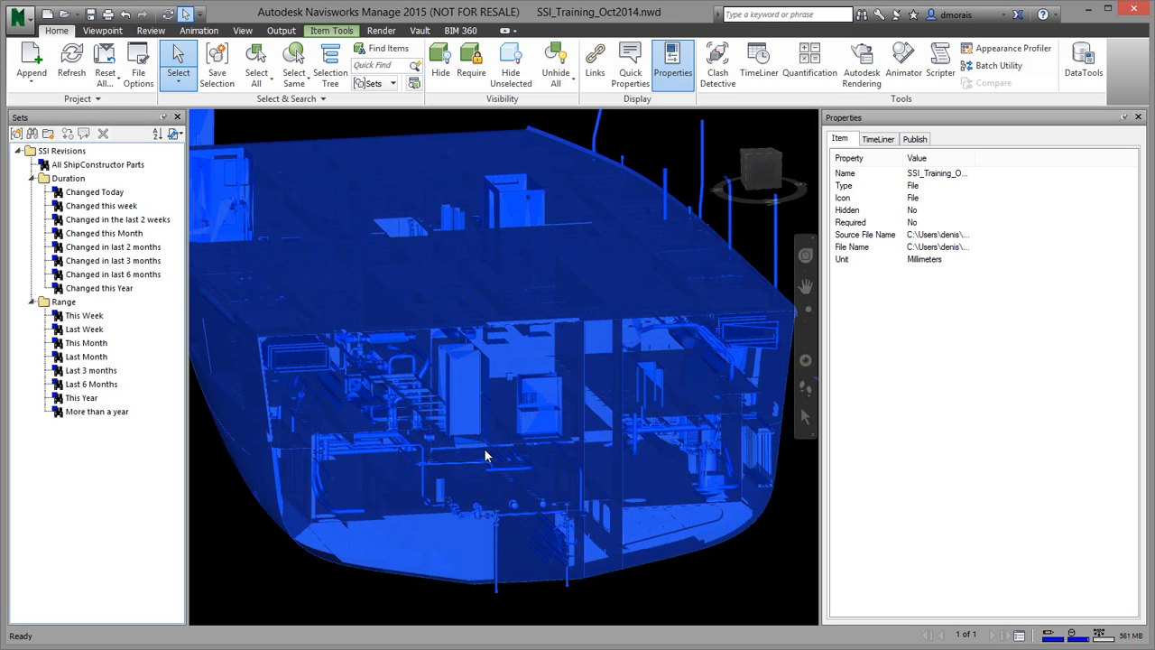
key("Escape")
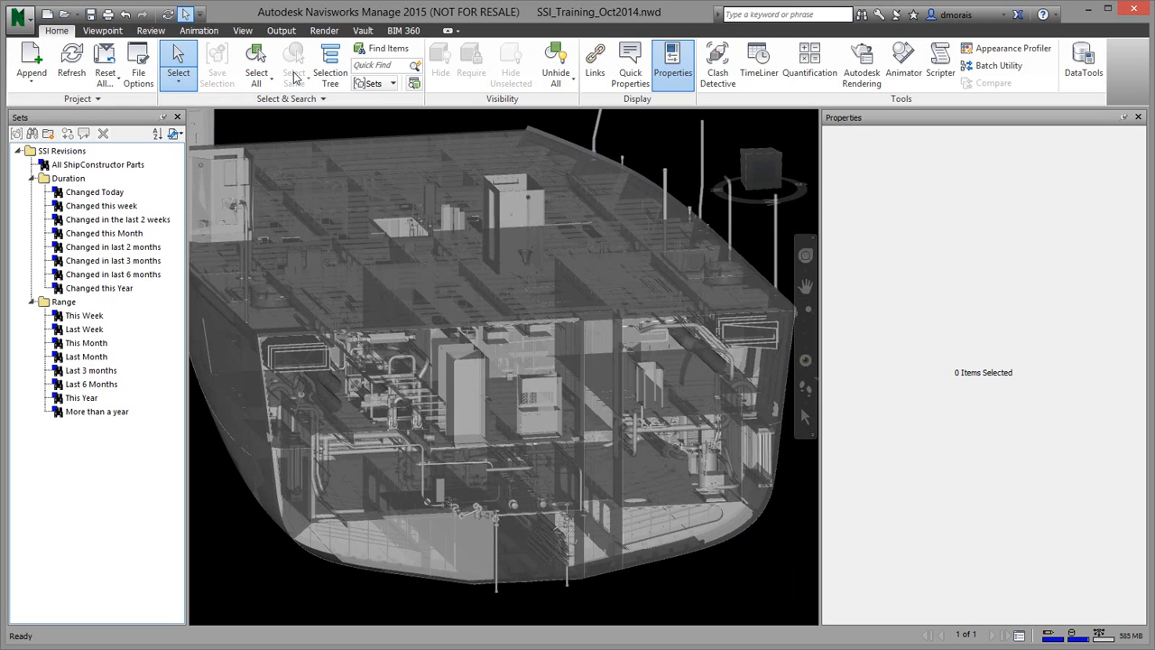
- Publish the model as an NWD with Embed Database Properties enabled, choosing the ShipConstructor Revisions folder on the desktop as the save location
left_click(282, 31)
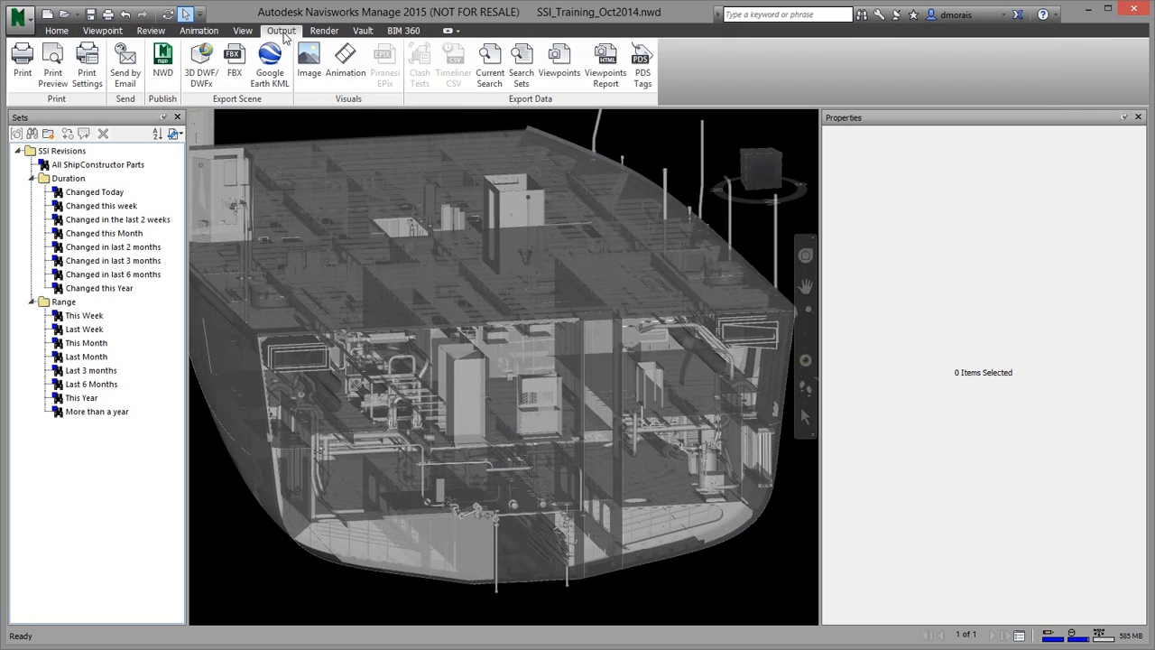
left_click(162, 62)
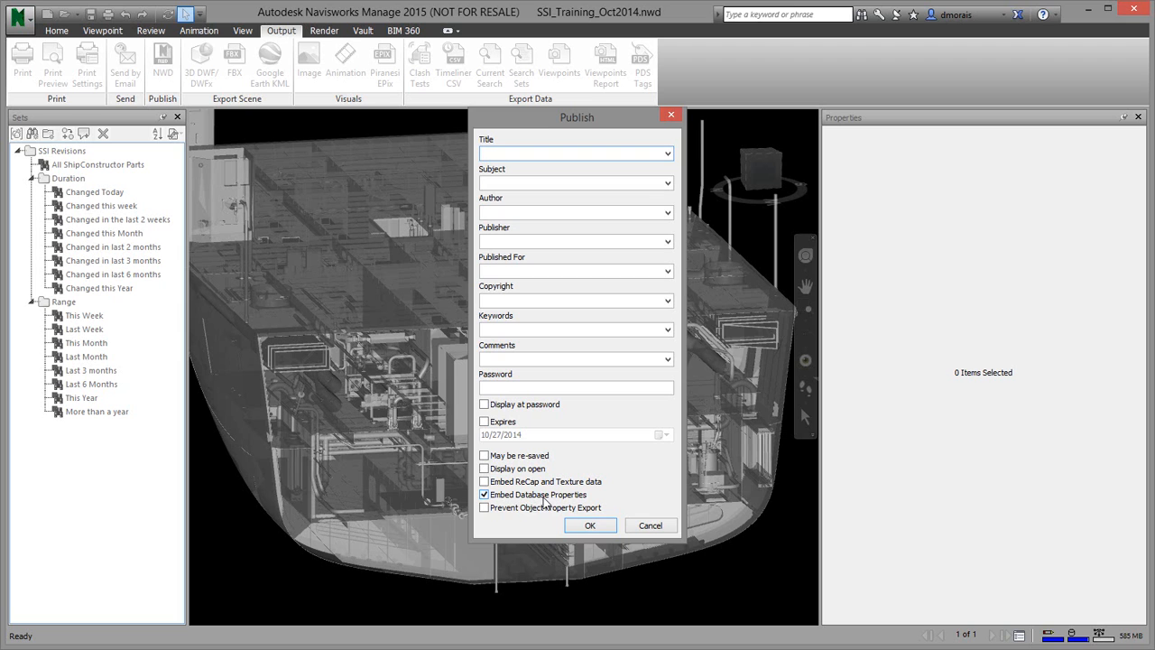
left_click(485, 495)
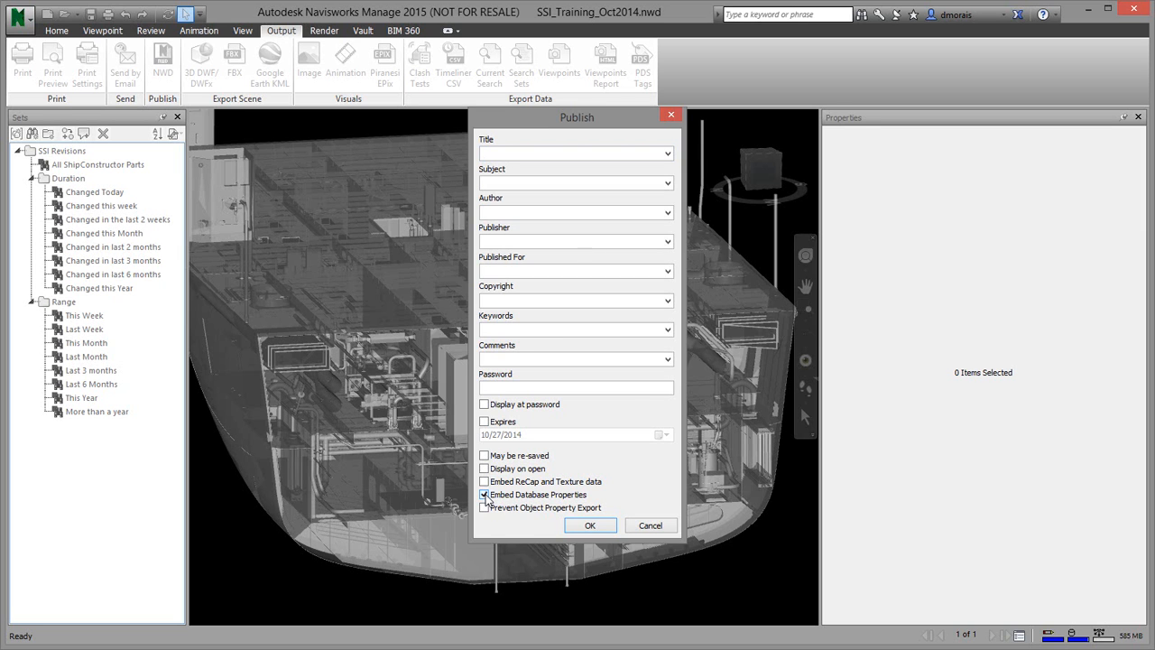
left_click(585, 527)
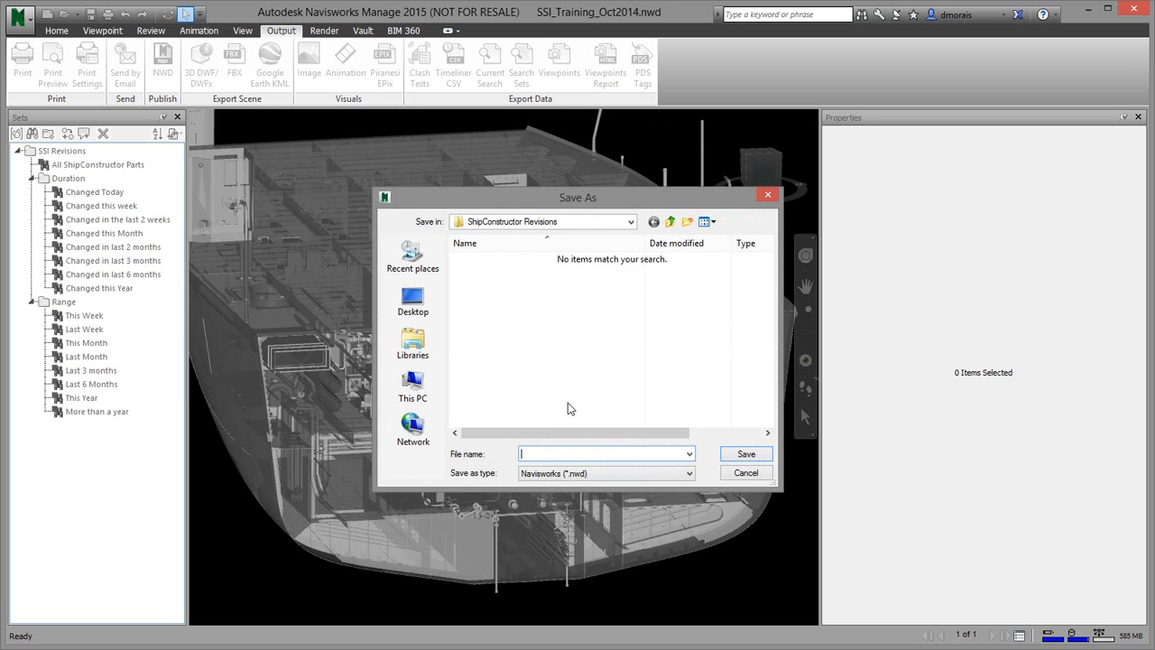
left_click(414, 302)
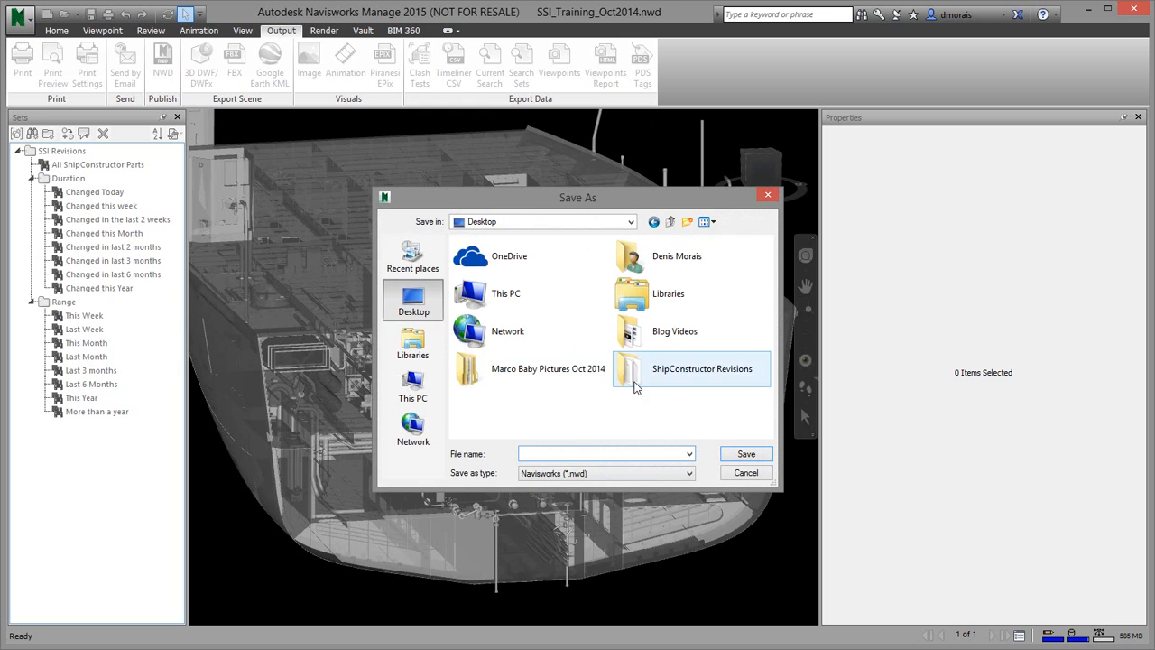
double_click(679, 374)
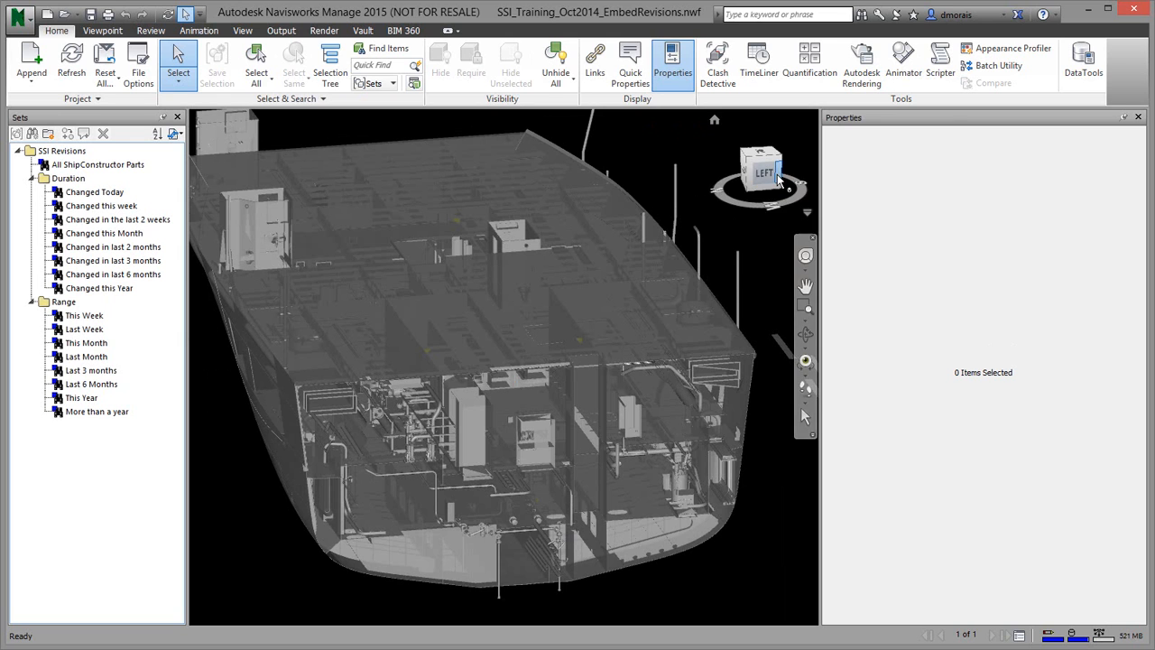
- Disable the ShipConstructor Revision Details link in DataTools and accept the change
left_click(1082, 70)
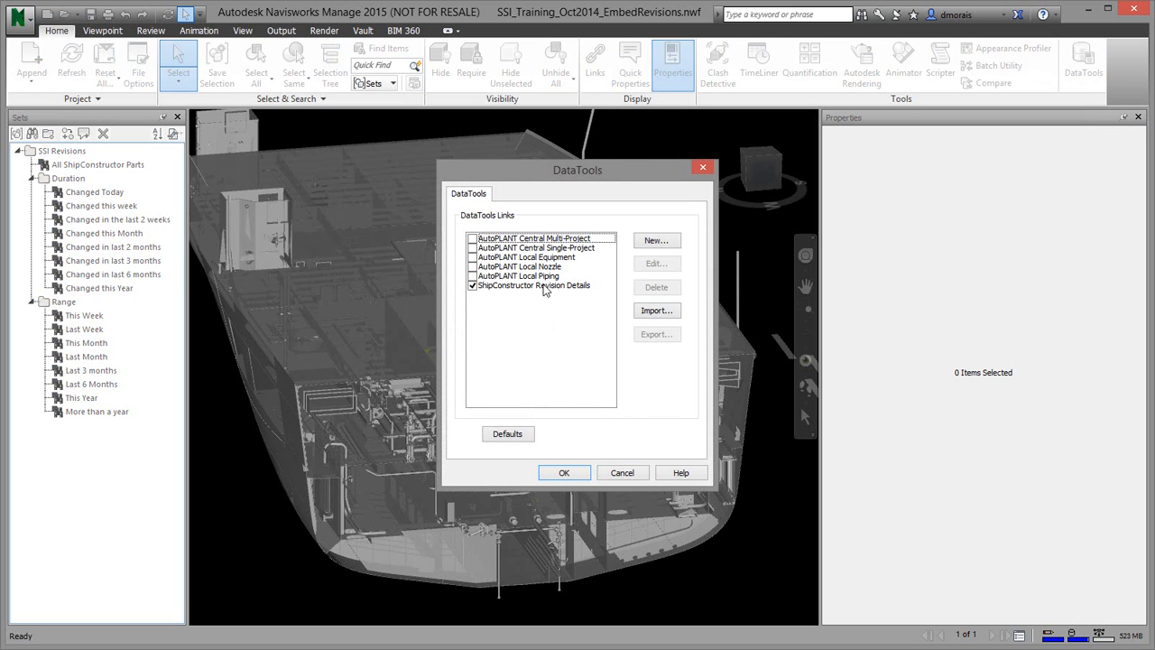
left_click(472, 286)
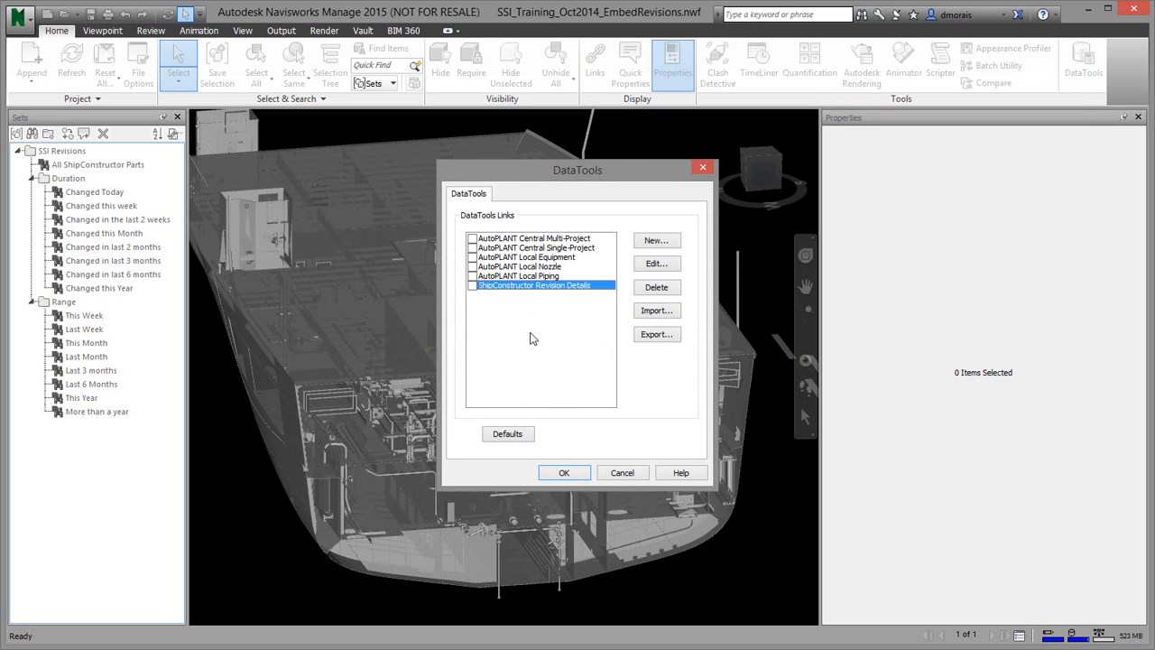
left_click(563, 473)
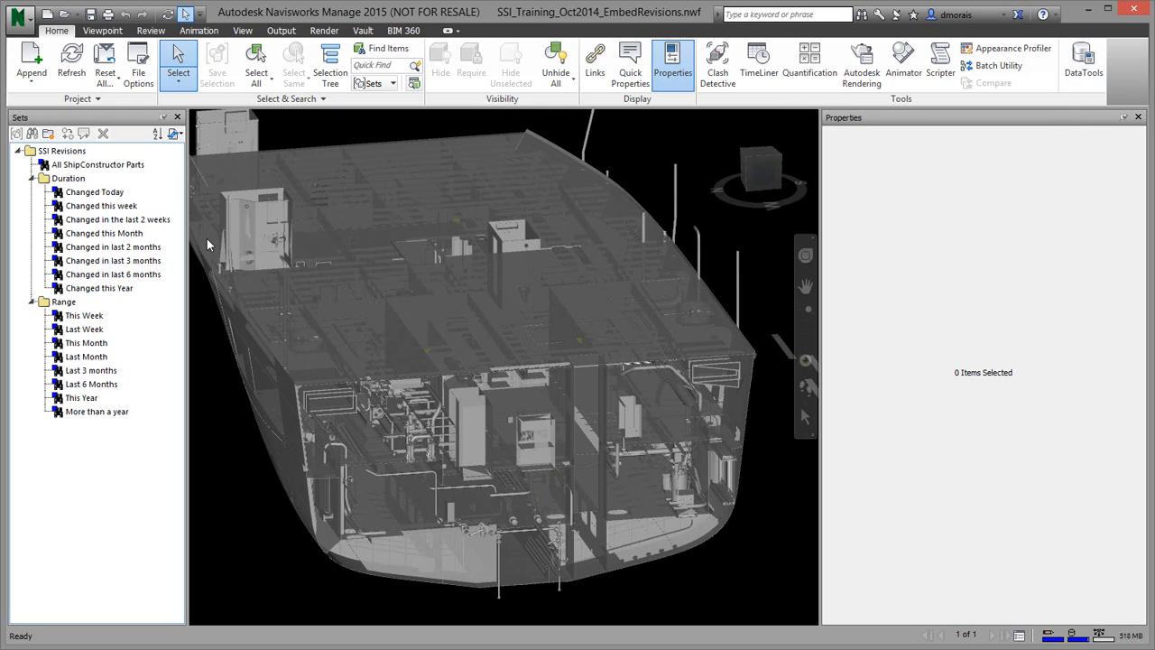
- Select the parts in the Changed Today search set and inspect where they lie in the ship model
left_click(108, 193)
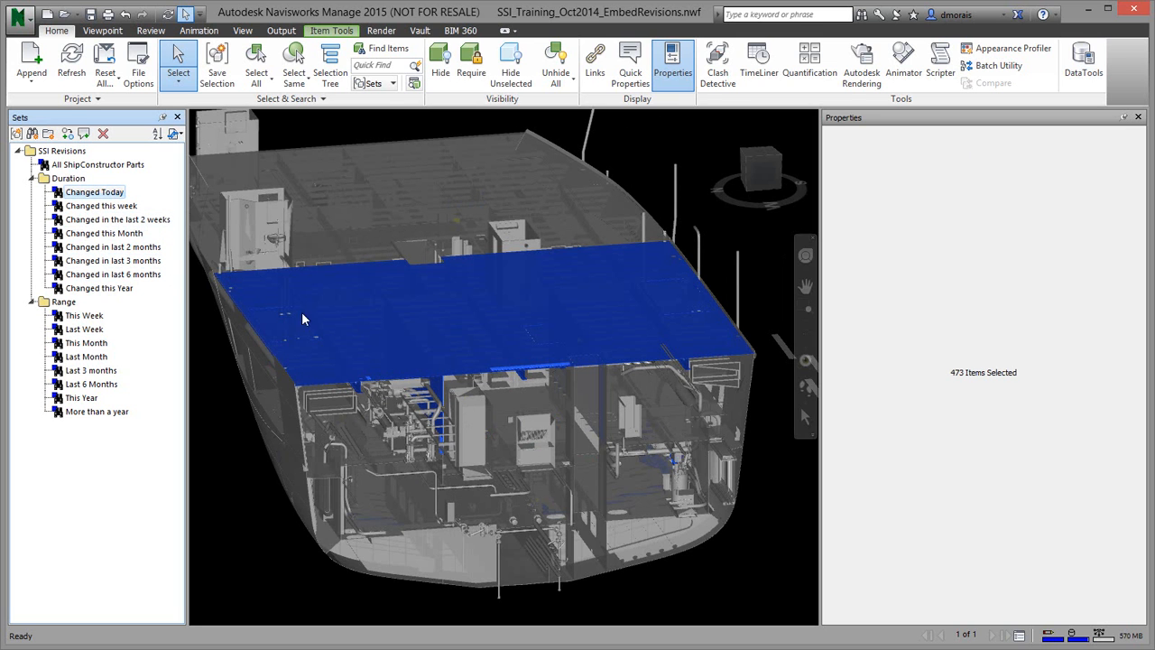
middle_click_drag(505, 457, 485, 364)
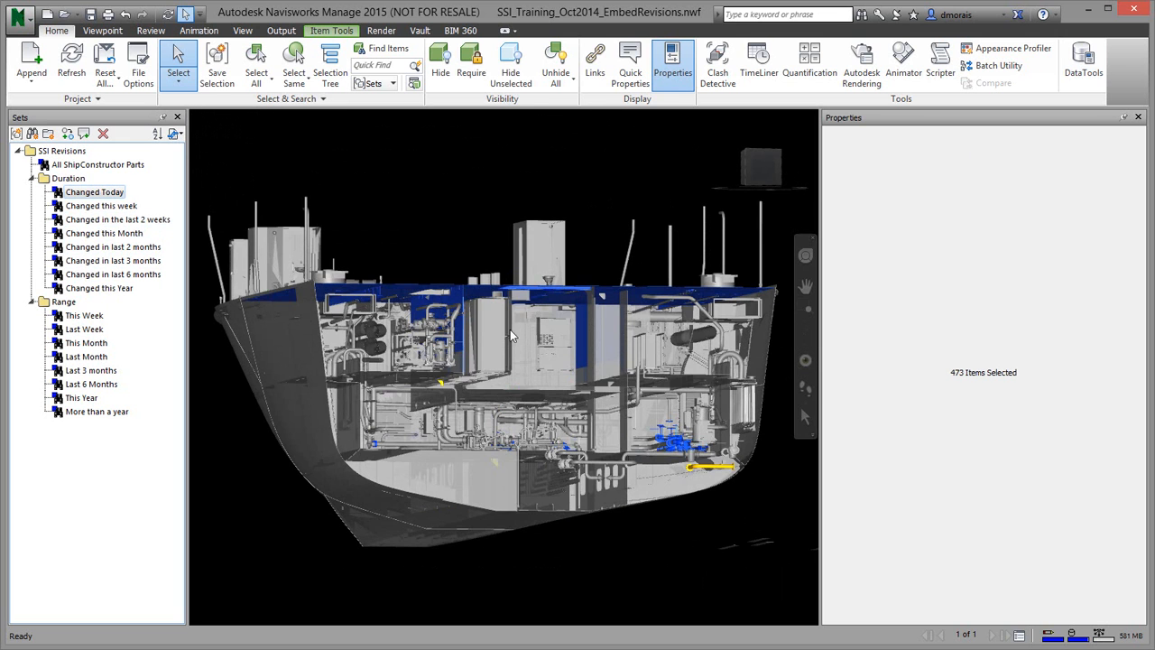
scroll(509, 330, "up", 4)
middle_click_drag(475, 330, 308, 284, "shift")
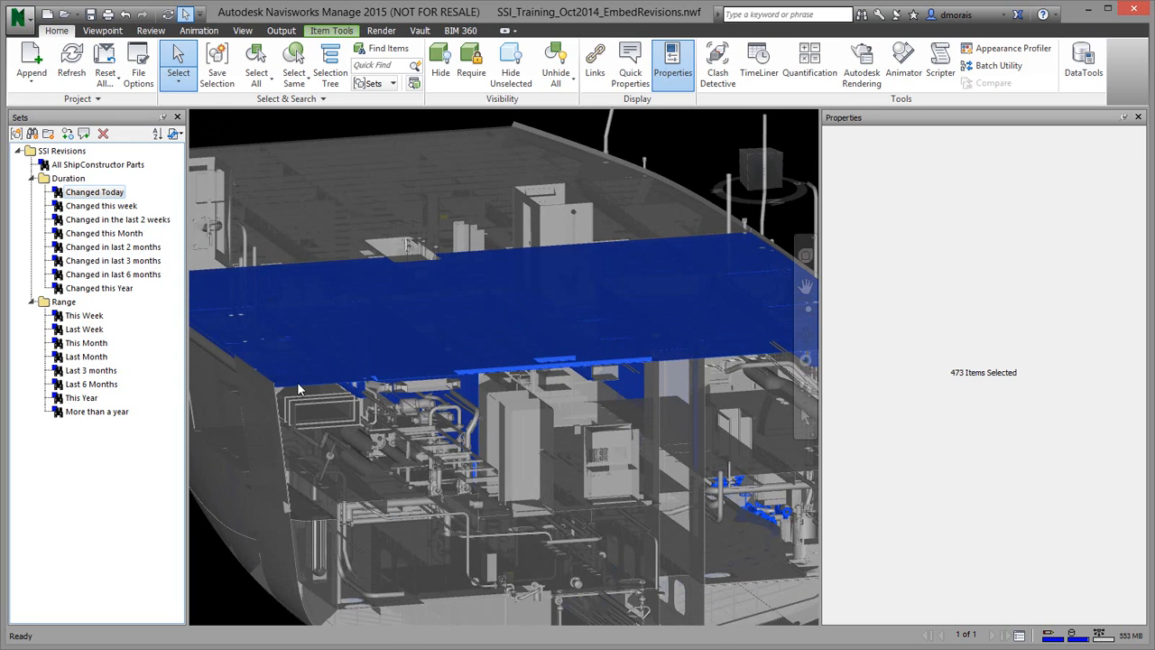
- Examine the ShipConstructor Revision Details properties of a deck plate and the tall box on the deck
left_click(431, 322)
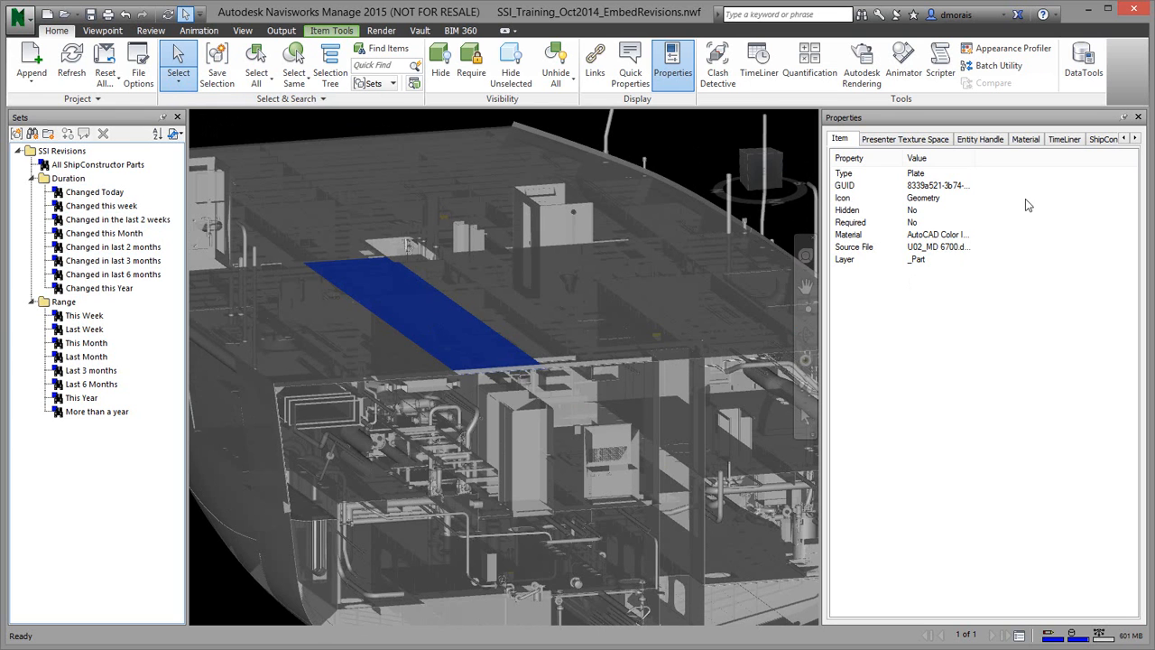
left_click(1103, 139)
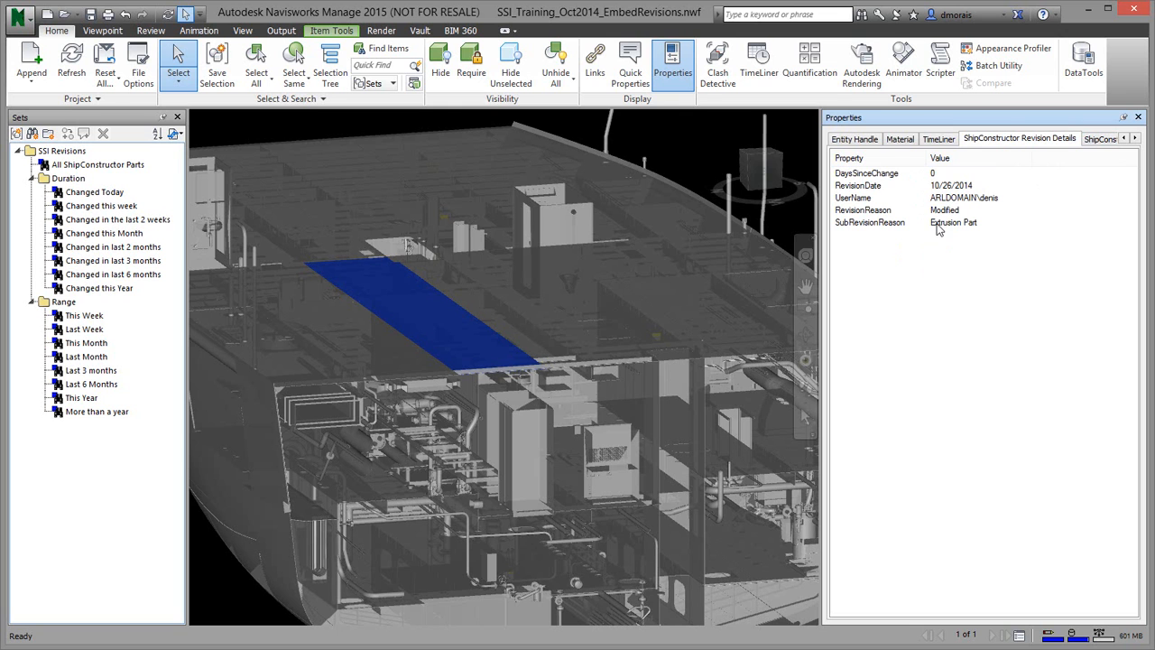
left_click(568, 221)
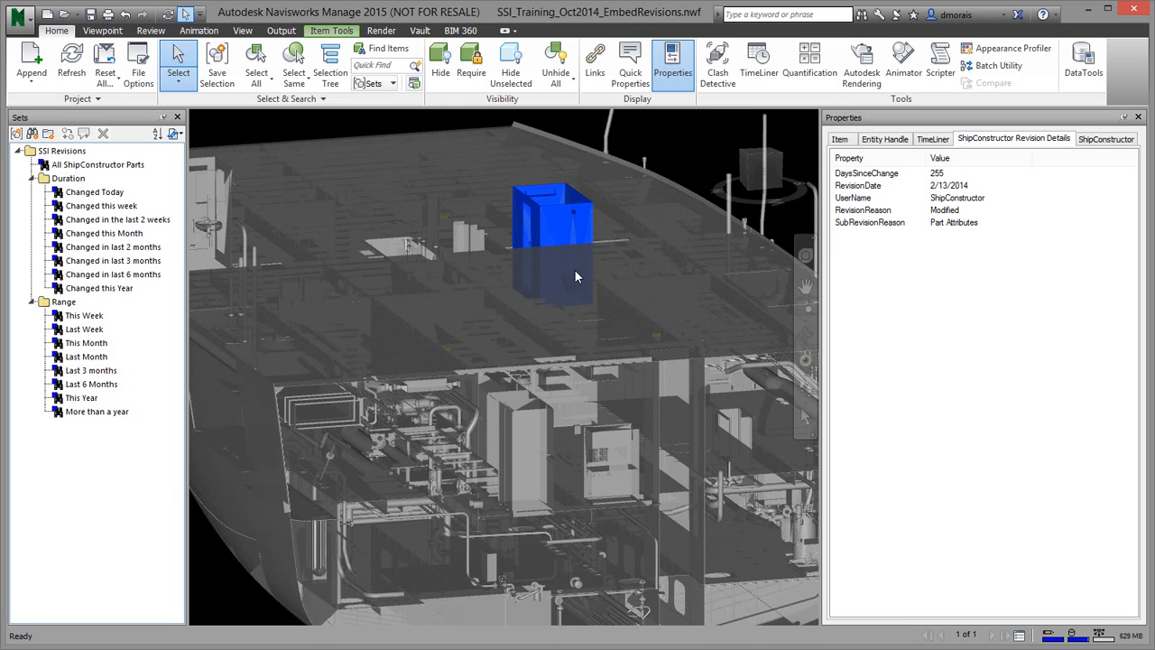
- Select the Changed this Month set and the Changed in last 6 months set, and inspect the highlighted parts inside the hull
left_click(115, 234)
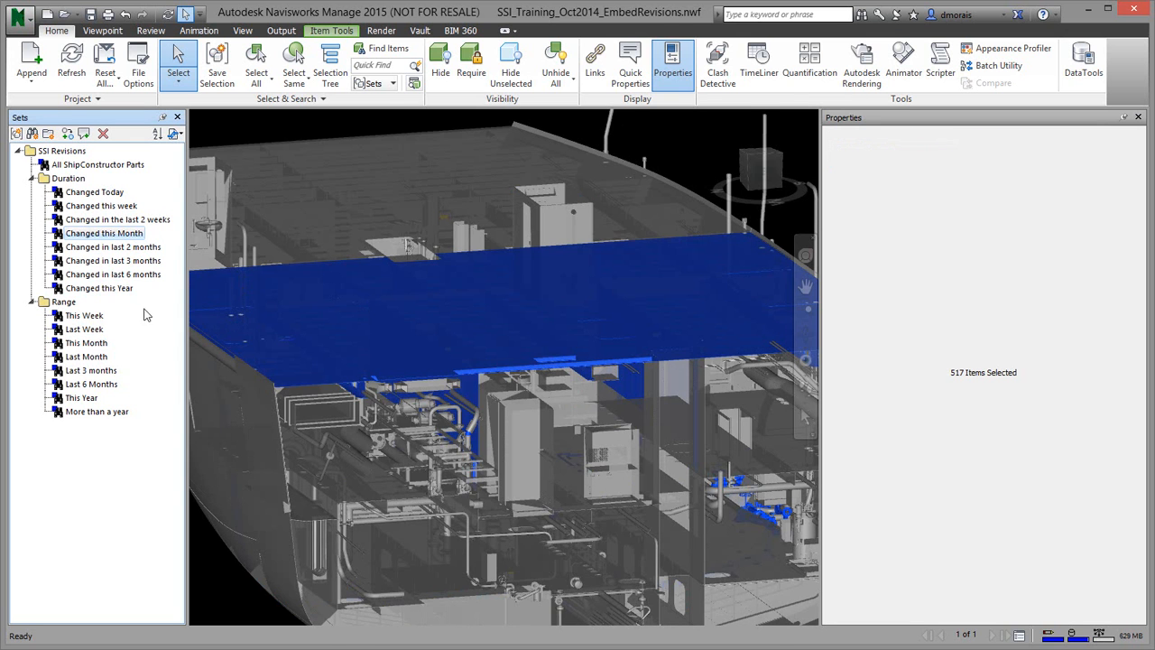
left_click(117, 274)
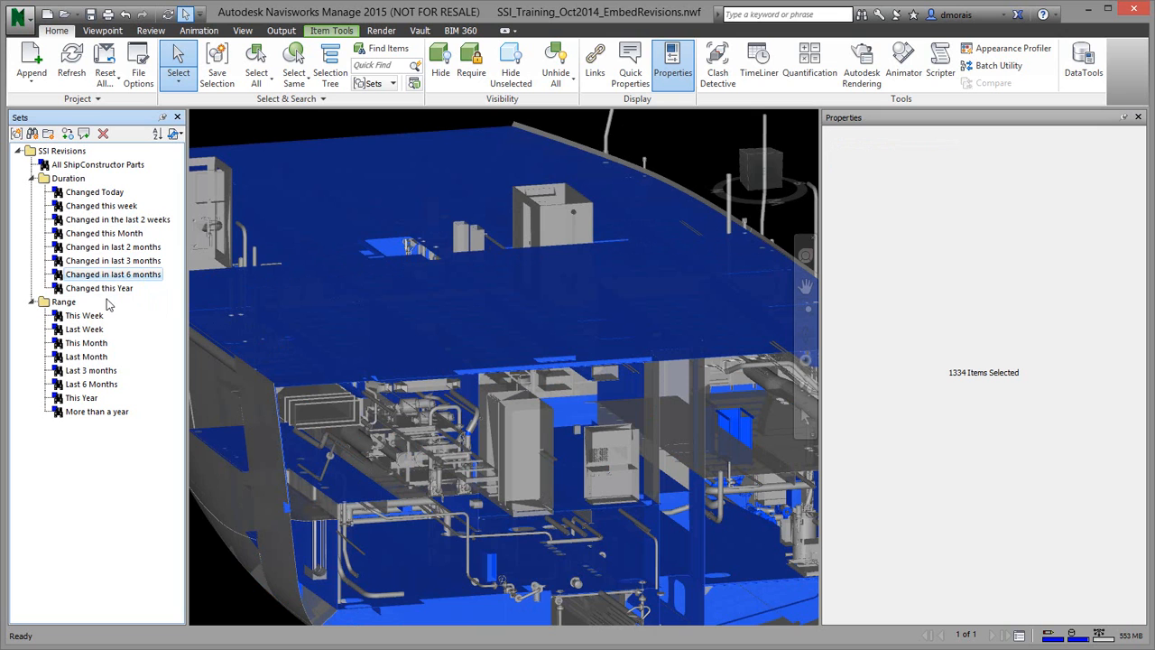
middle_click_drag(515, 454, 407, 329)
scroll(406, 330, "up", 6)
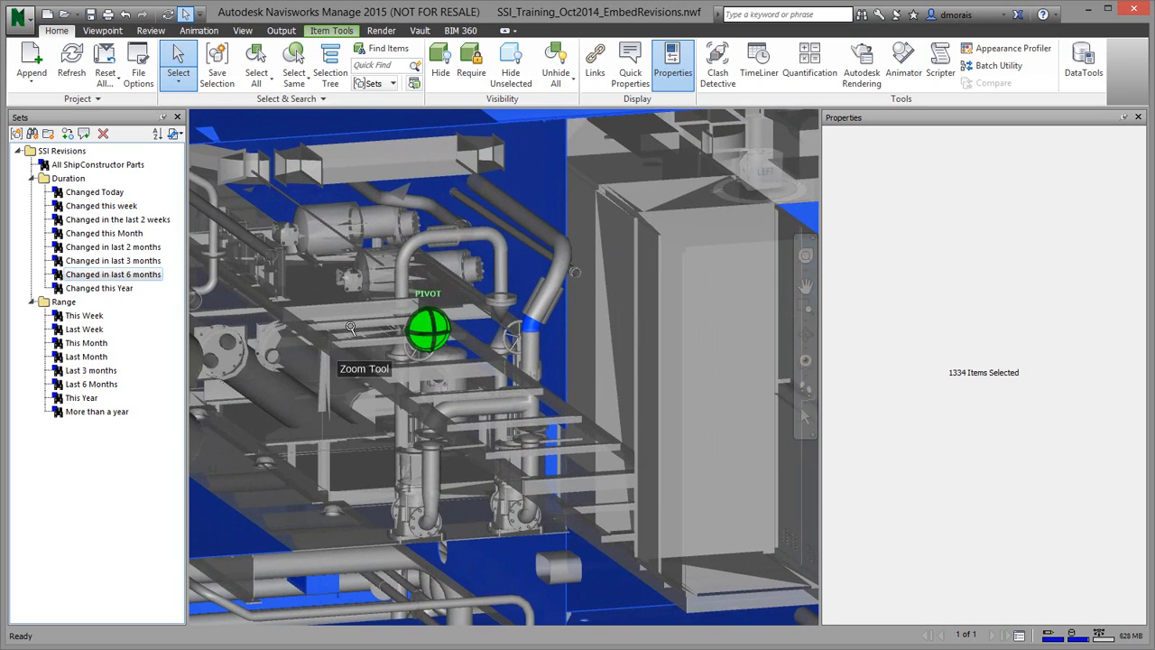
left_click(806, 393)
left_click_drag(433, 402, 510, 354)
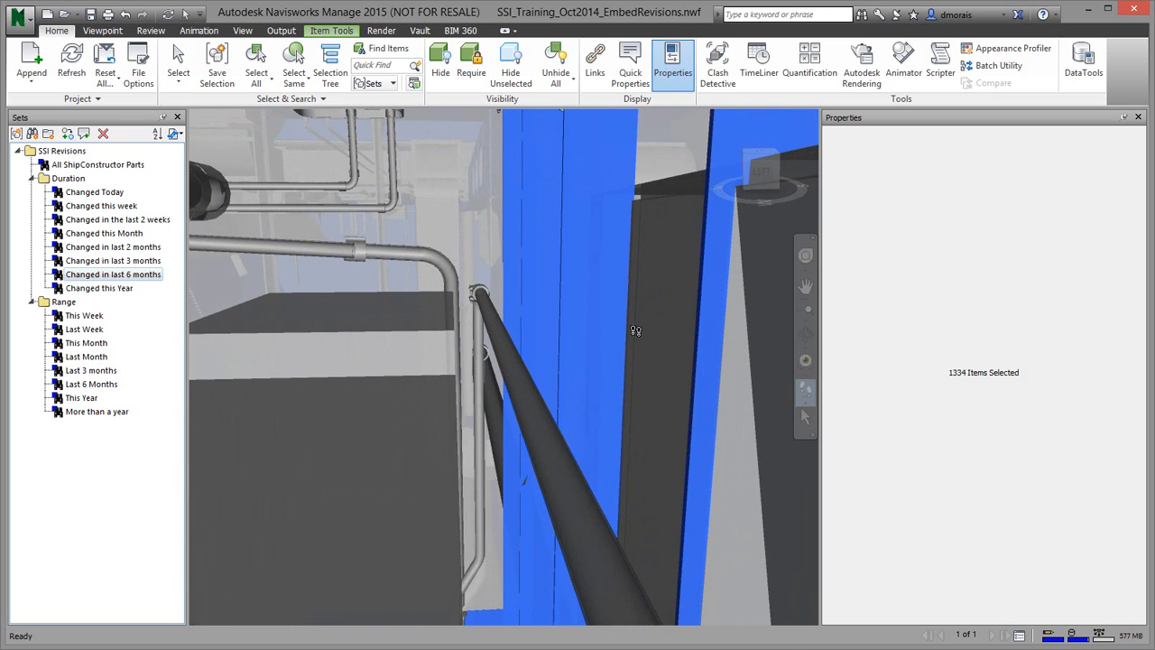
- Examine the ShipConstructor Revision Details of an interior plate, a part below the large duct and a deck plate
left_click(178, 61)
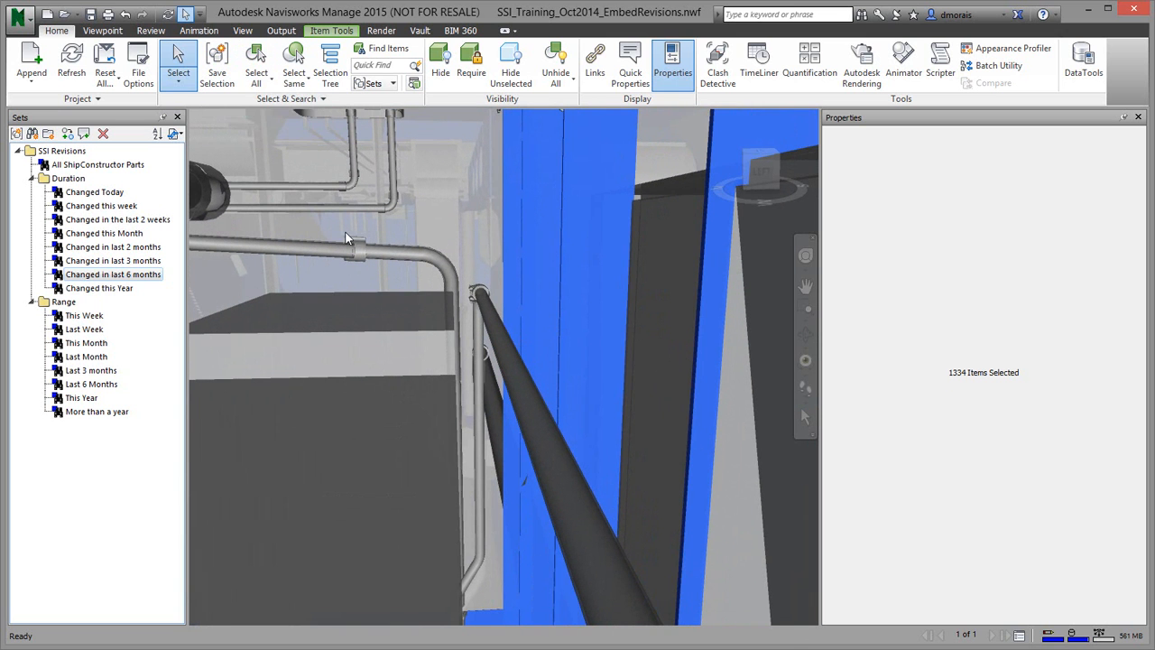
left_click(549, 272)
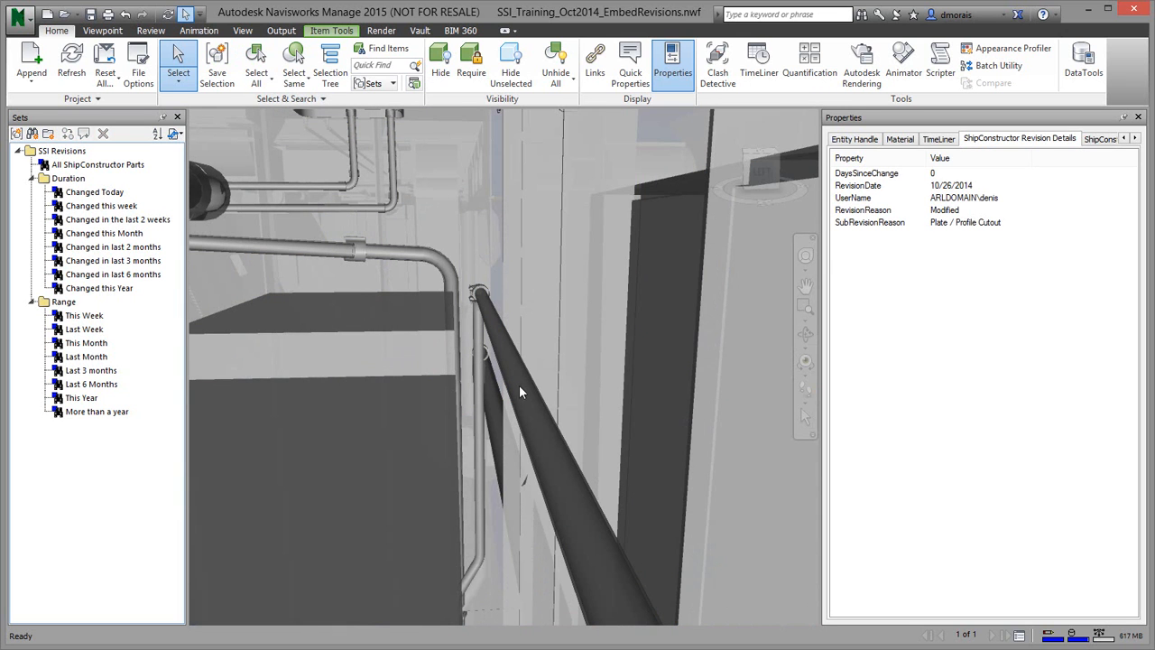
scroll(528, 383, "down", 2)
middle_click_drag(529, 381, 651, 379)
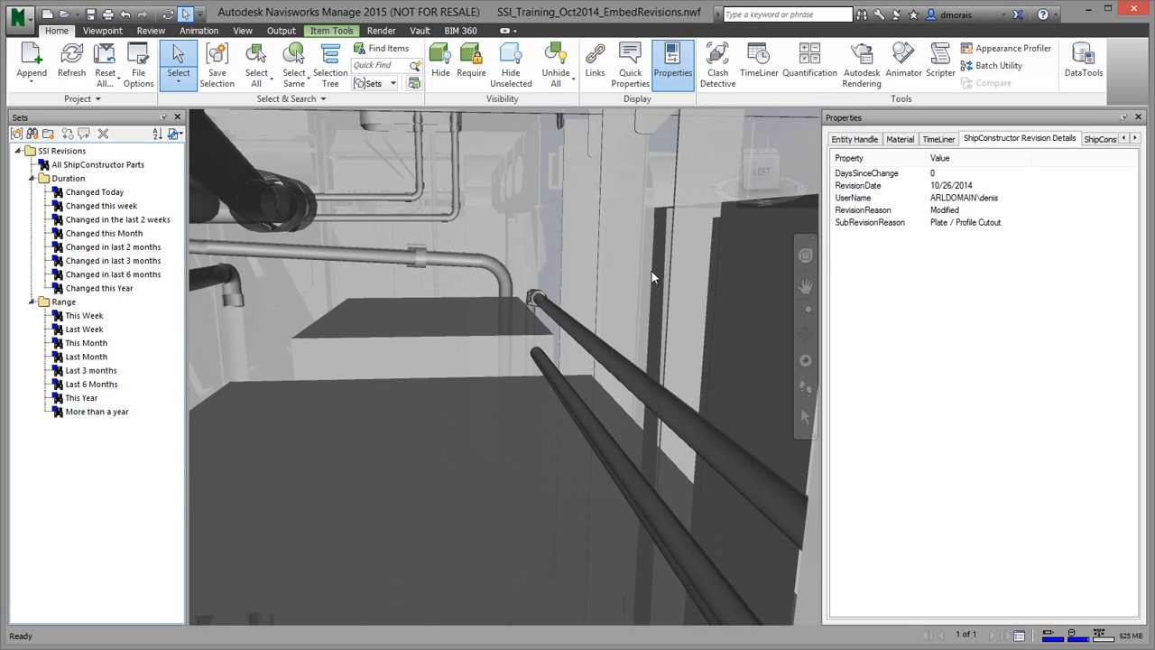
scroll(645, 280, "up", 8)
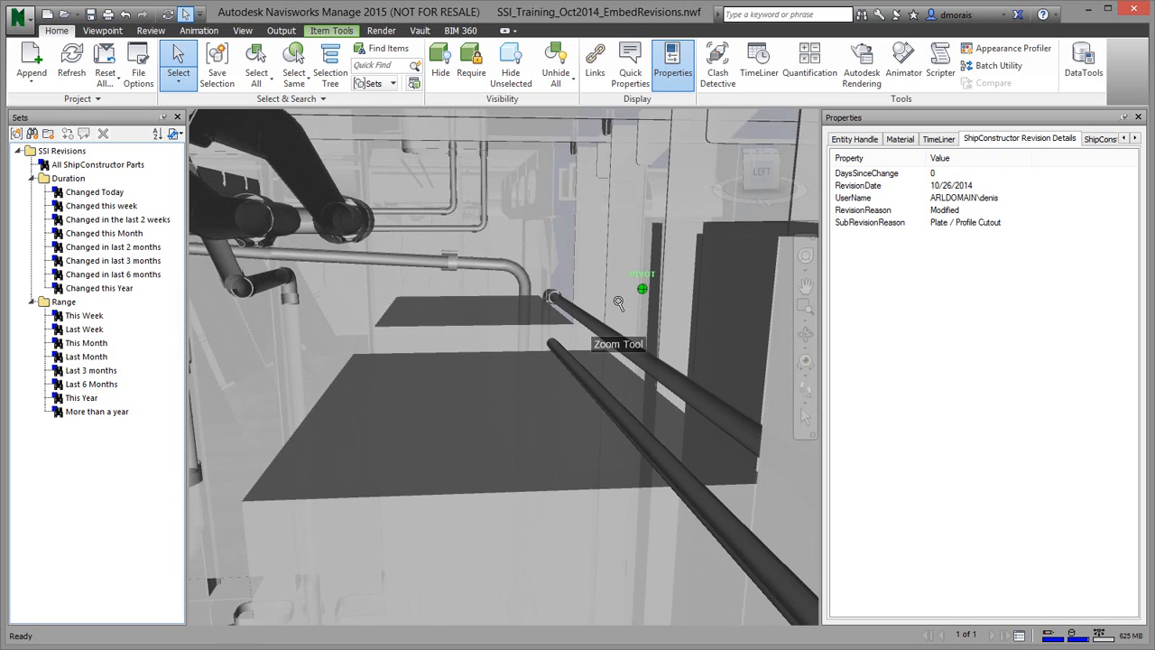
scroll(533, 361, "down", 6)
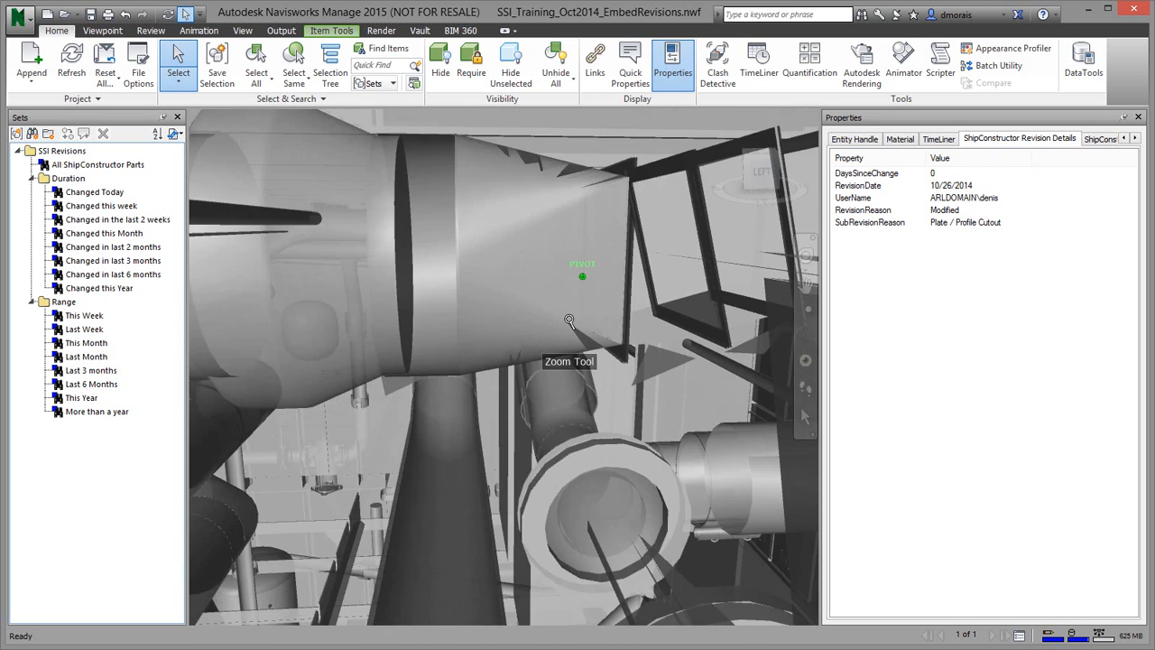
left_click(448, 391)
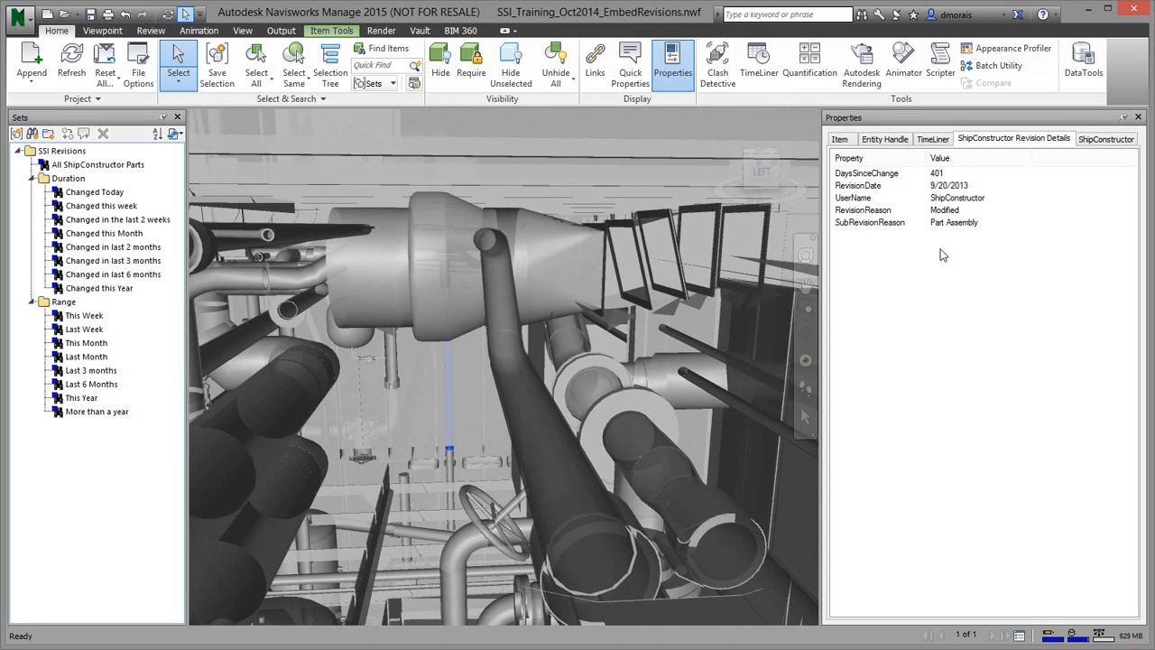
scroll(436, 428, "down", 8)
left_click(484, 323)
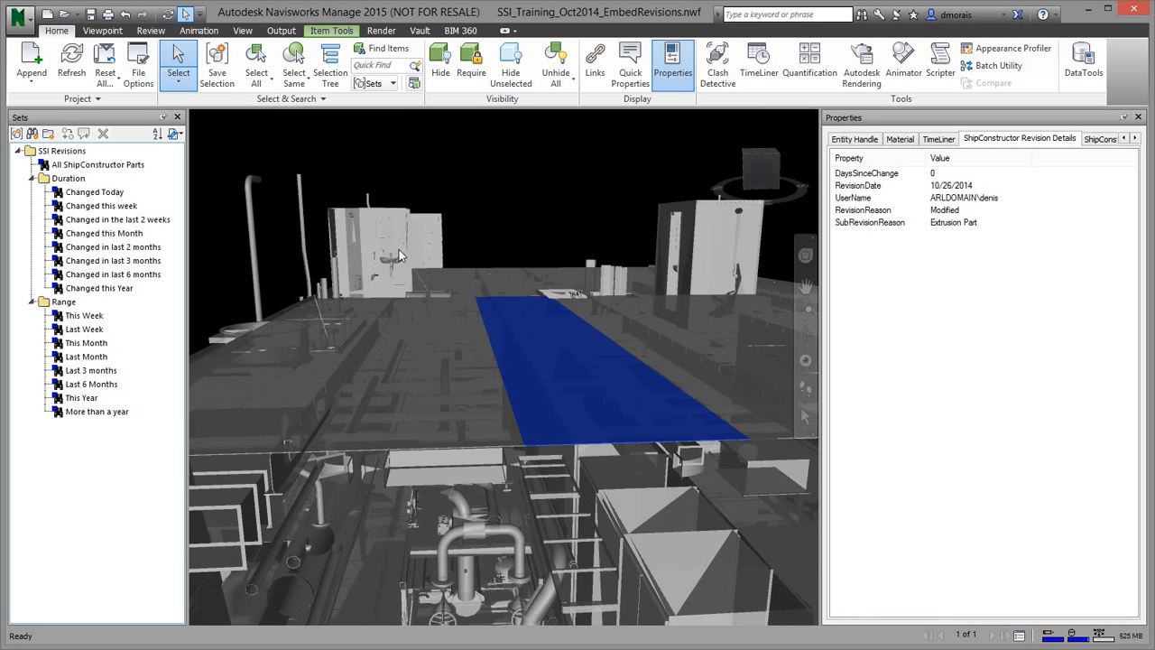